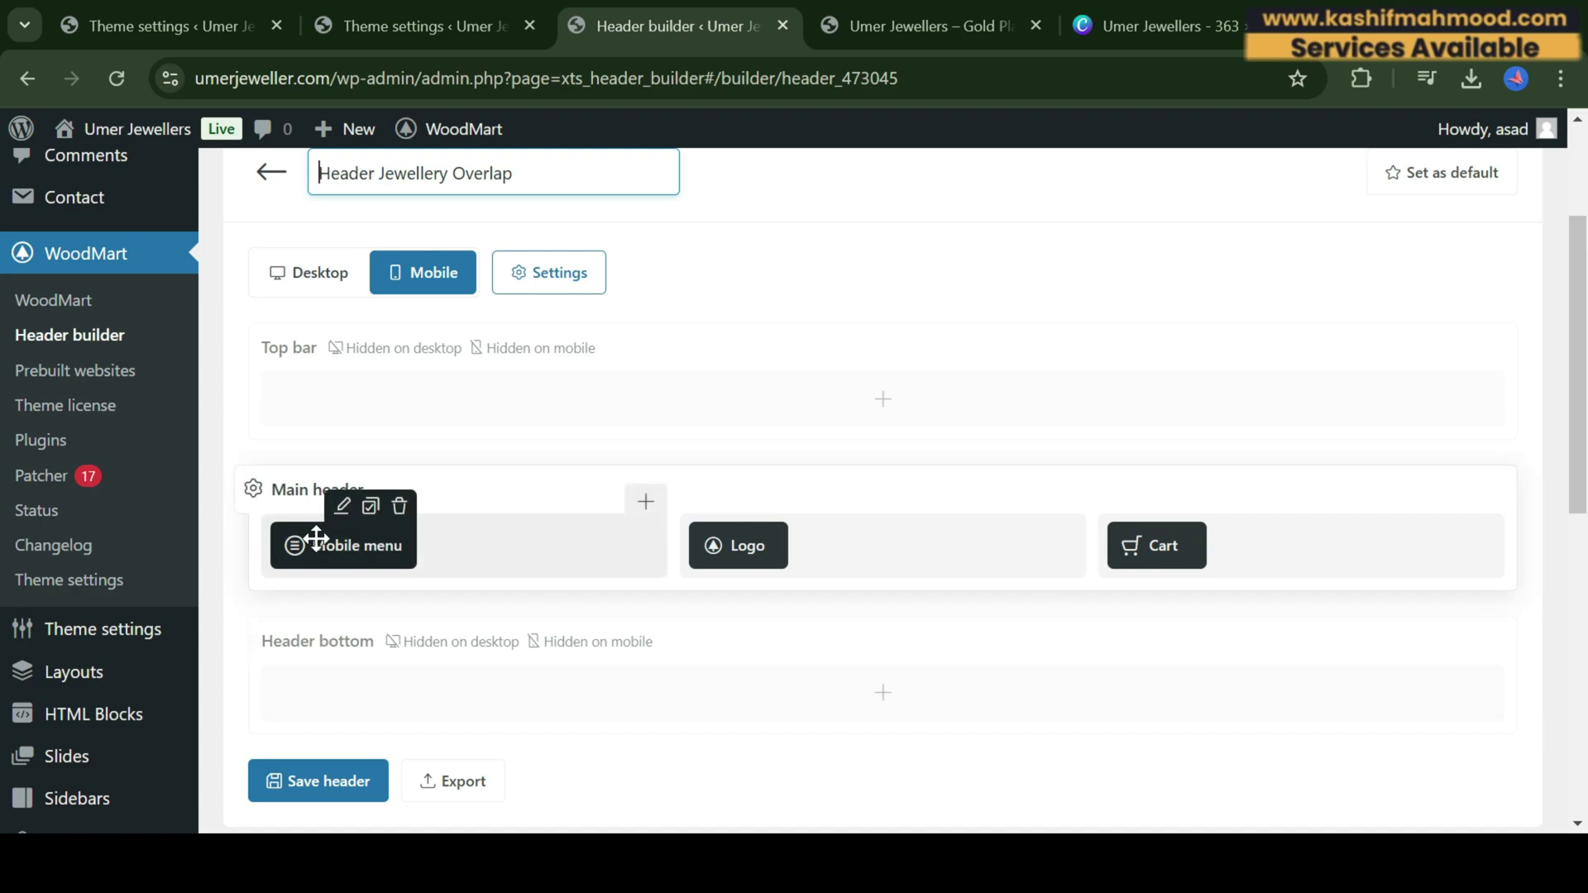
- Check the Choose menu options in the mobile header's Mobile menu element settings and save the settings
{"action": "left_click", "coordinate": [345, 503]}
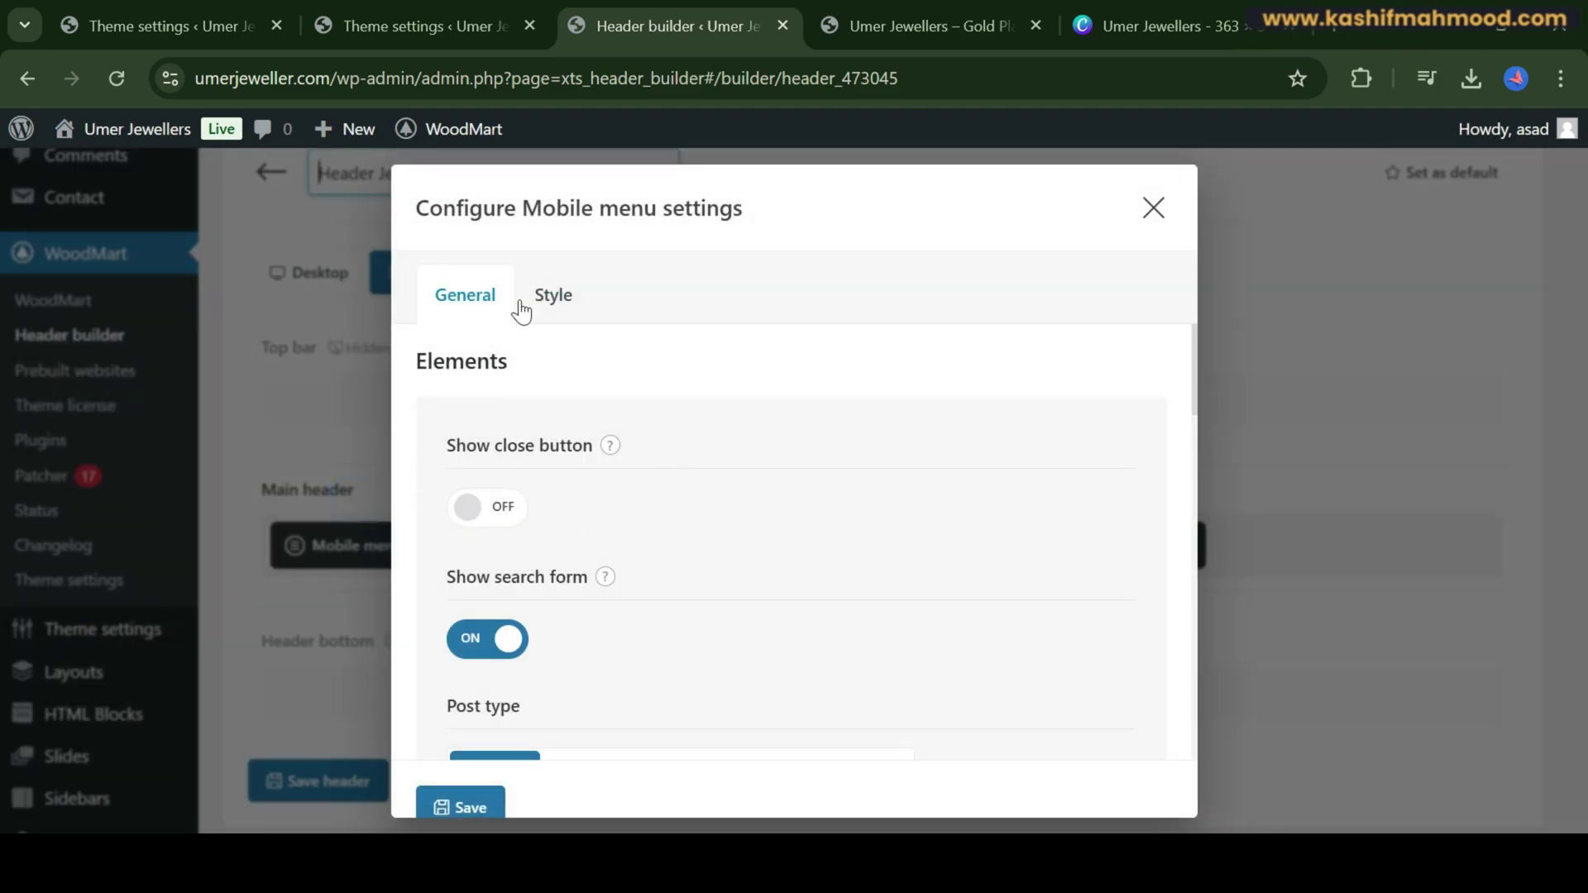
{"action": "scroll", "coordinate": [638, 508], "scroll_direction": "down", "scroll_amount": 10}
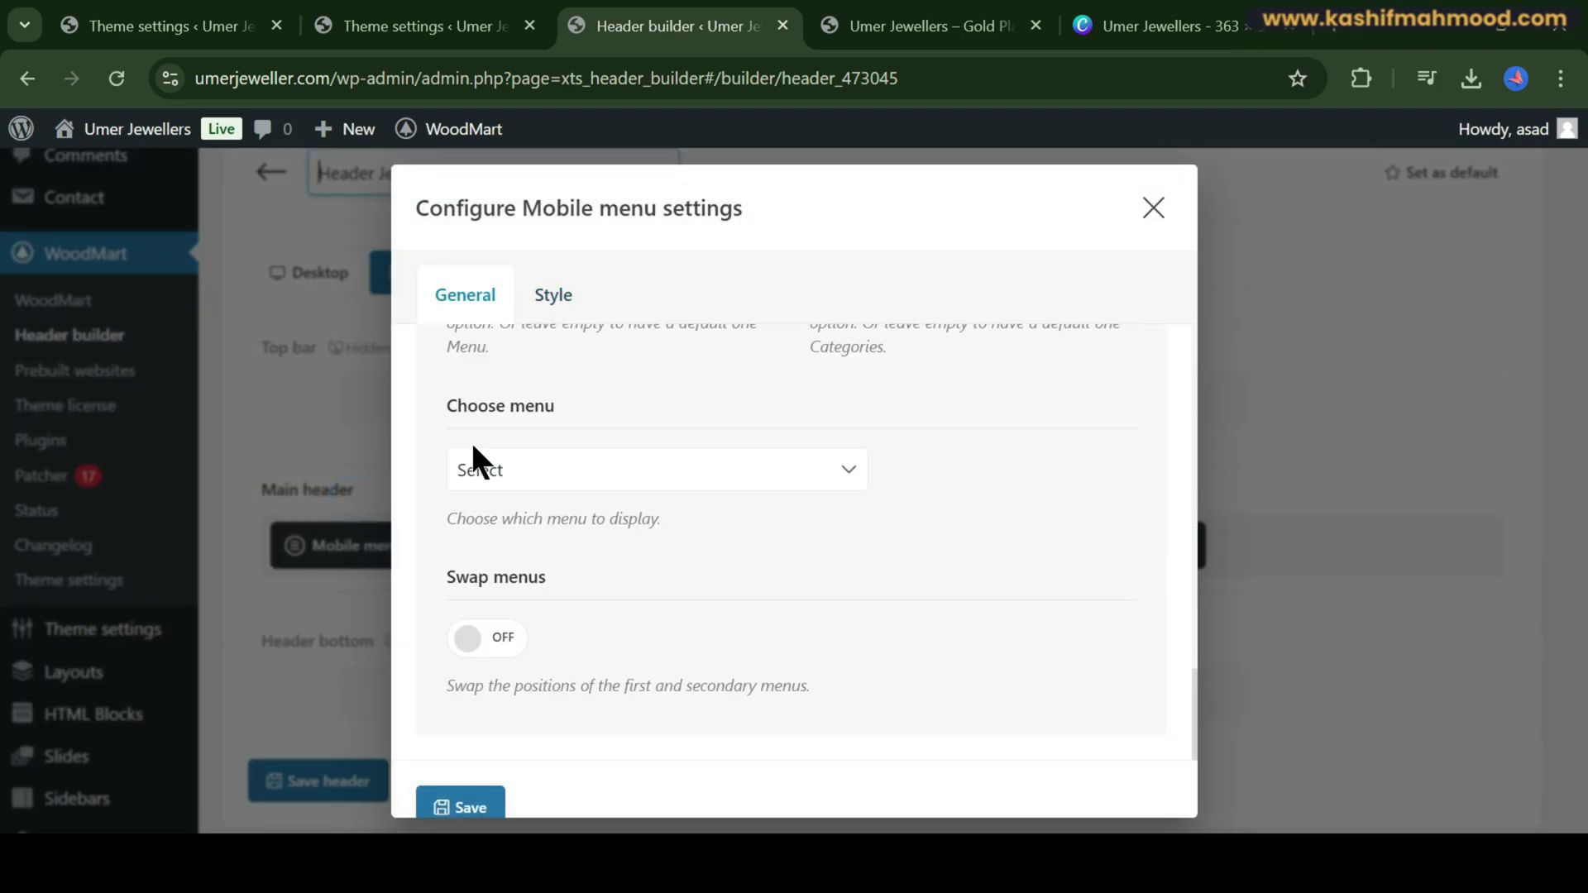
{"action": "left_click", "coordinate": [507, 472]}
{"action": "left_click", "coordinate": [1015, 490]}
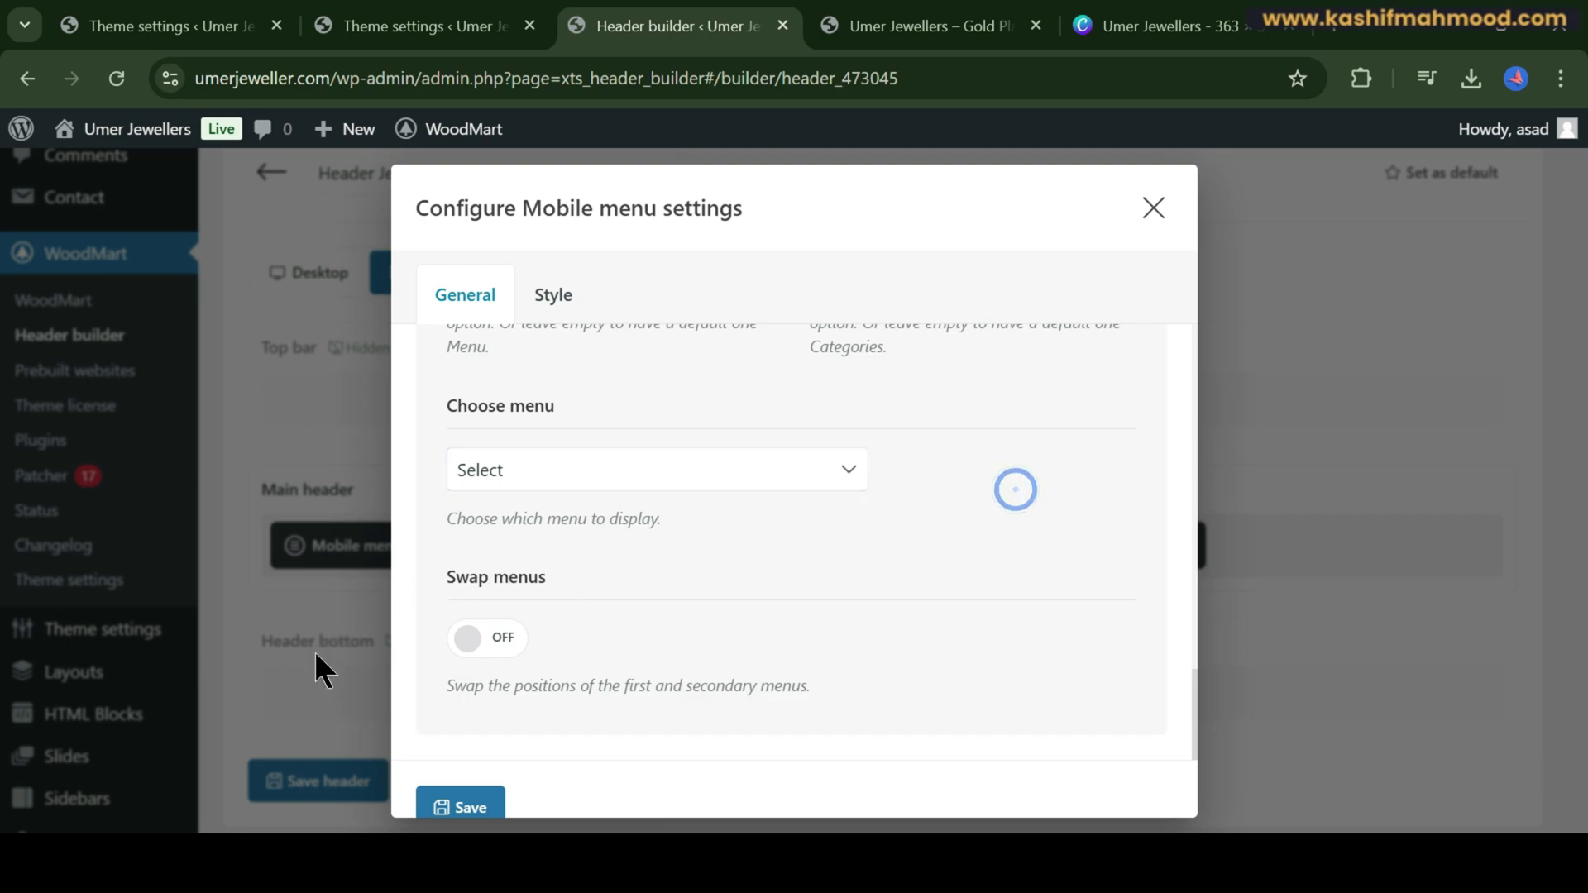
{"action": "left_click", "coordinate": [460, 805]}
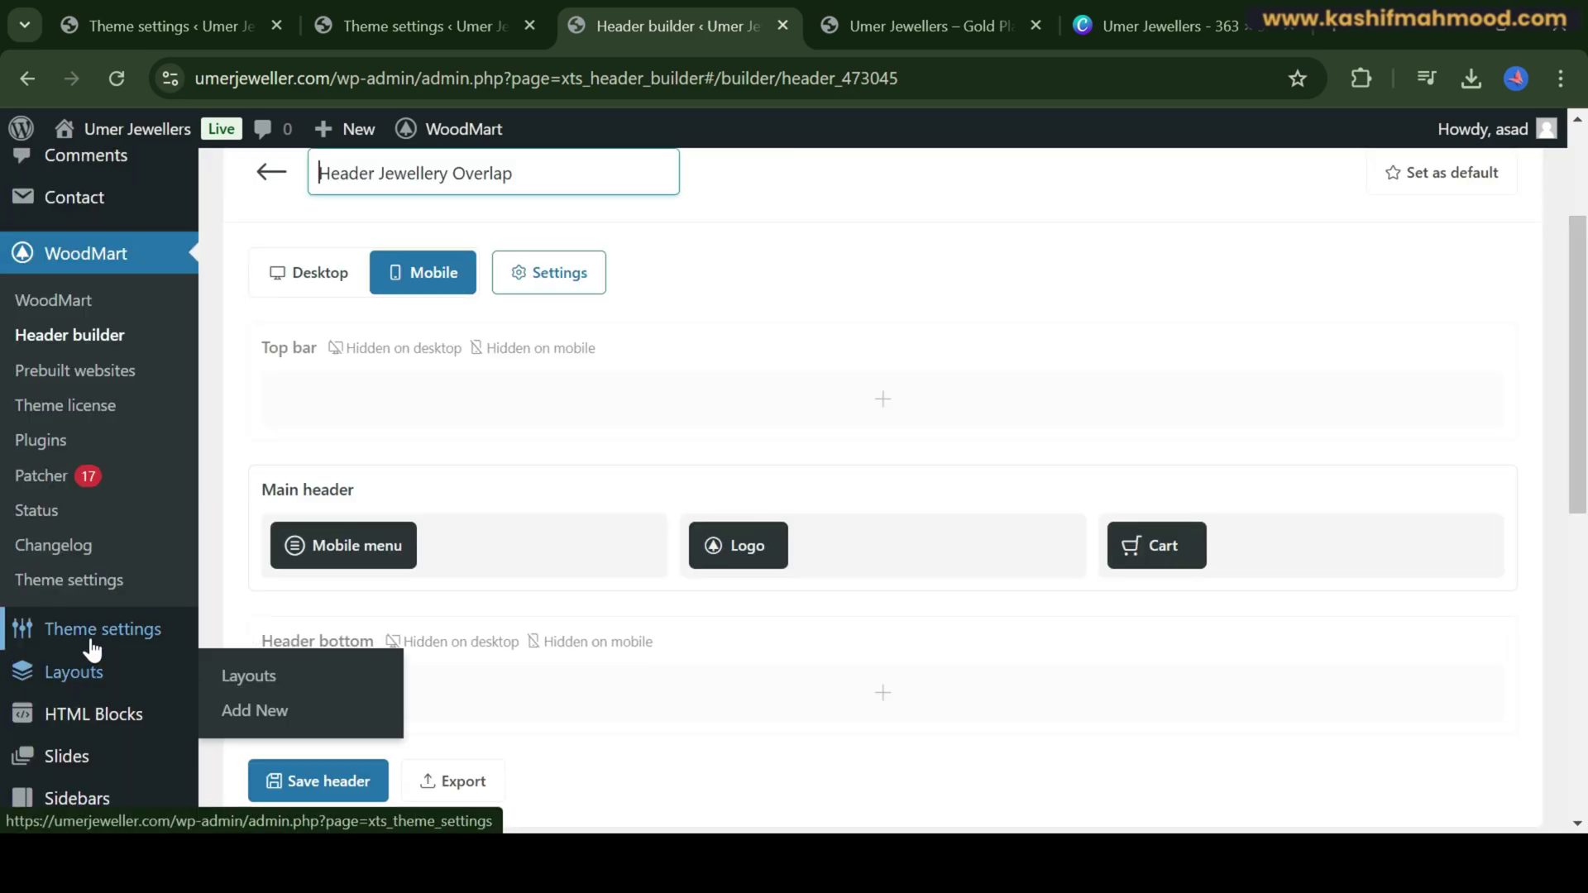
- Create a new site menu named Jewelry Store Menu, assigned to the Main Menu and Mobile Side Menu locations
{"action": "scroll", "coordinate": [91, 649], "scroll_direction": "down", "scroll_amount": 7}
{"action": "scroll", "coordinate": [90, 649], "scroll_direction": "down", "scroll_amount": 2}
{"action": "mouse_move", "coordinate": [91, 489]}
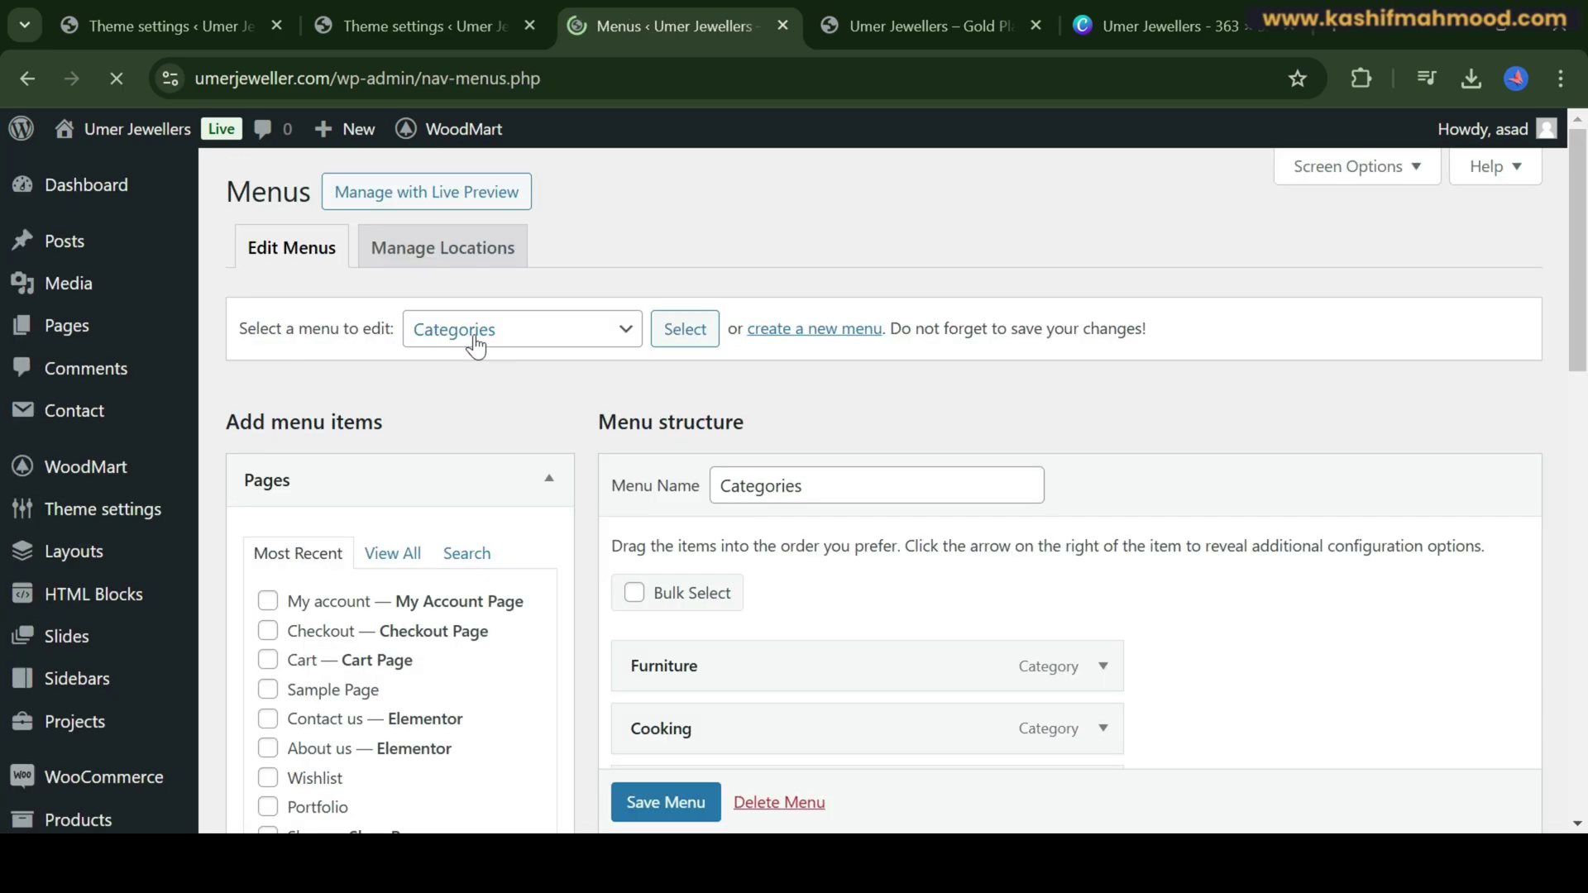
{"action": "left_click", "coordinate": [811, 331]}
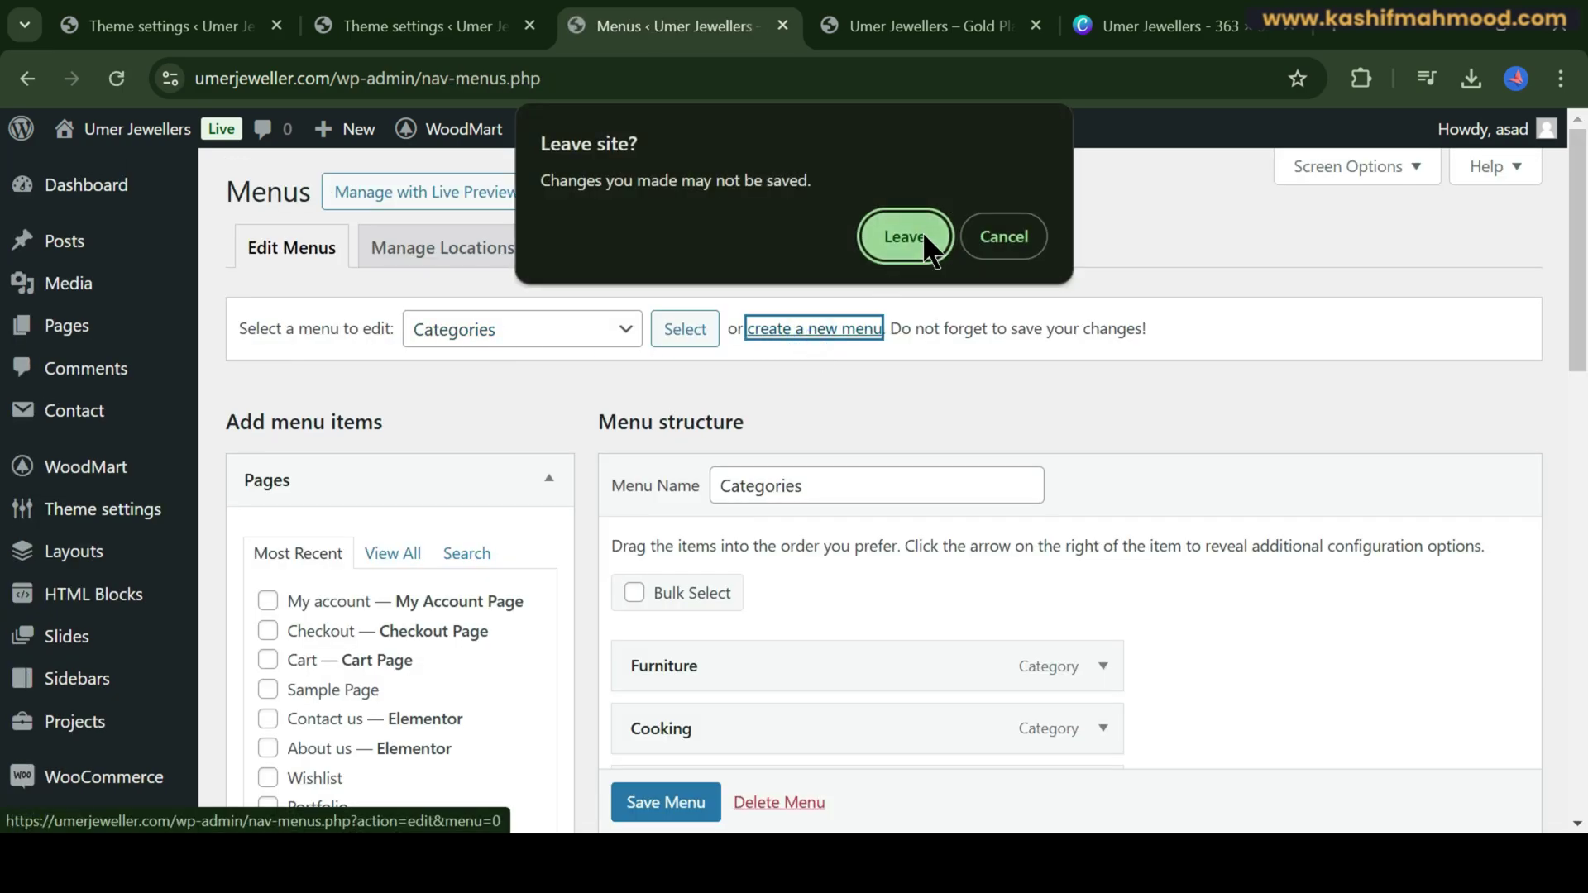
{"action": "left_click", "coordinate": [906, 236]}
{"action": "scroll", "coordinate": [819, 371], "scroll_direction": "down", "scroll_amount": 1}
{"action": "left_click", "coordinate": [818, 371]}
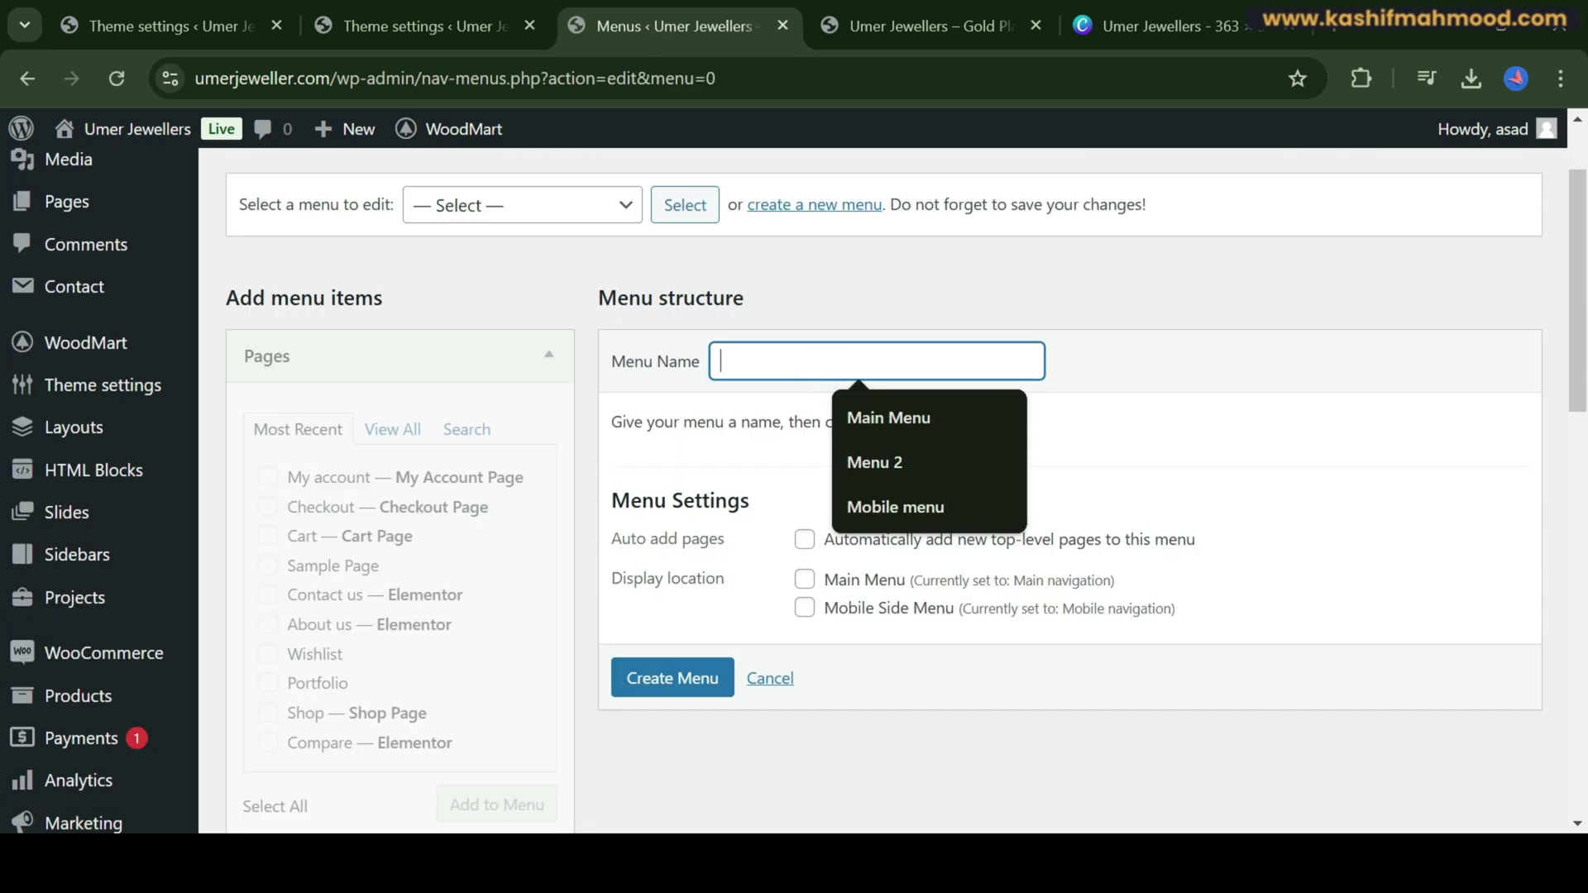
{"action": "type", "text": "NeW"}
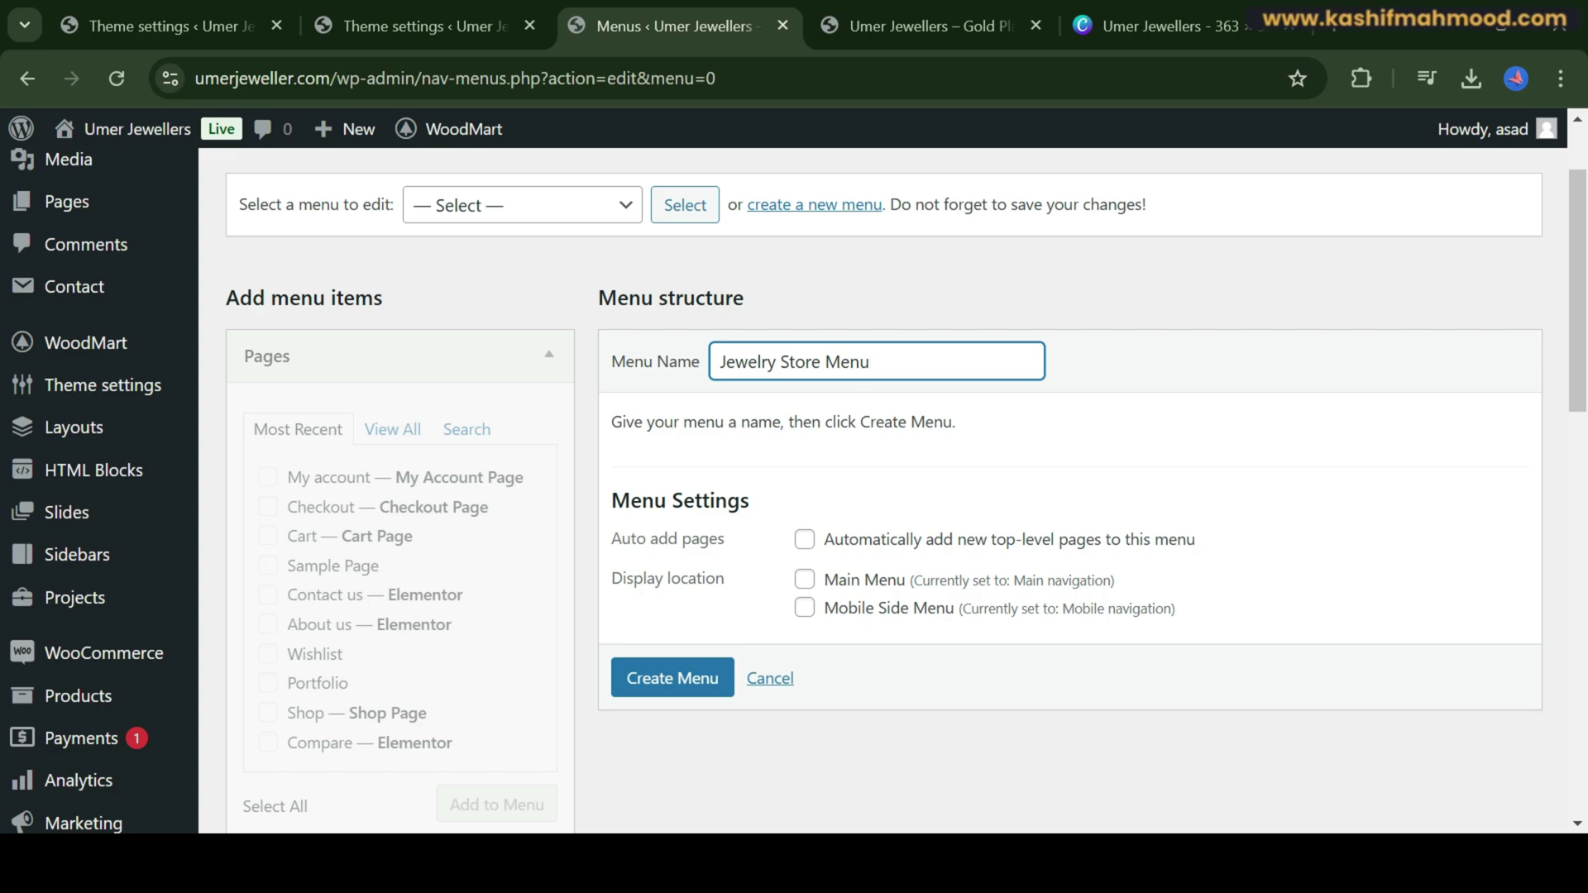
{"action": "left_click", "coordinate": [805, 607]}
{"action": "left_click", "coordinate": [805, 580]}
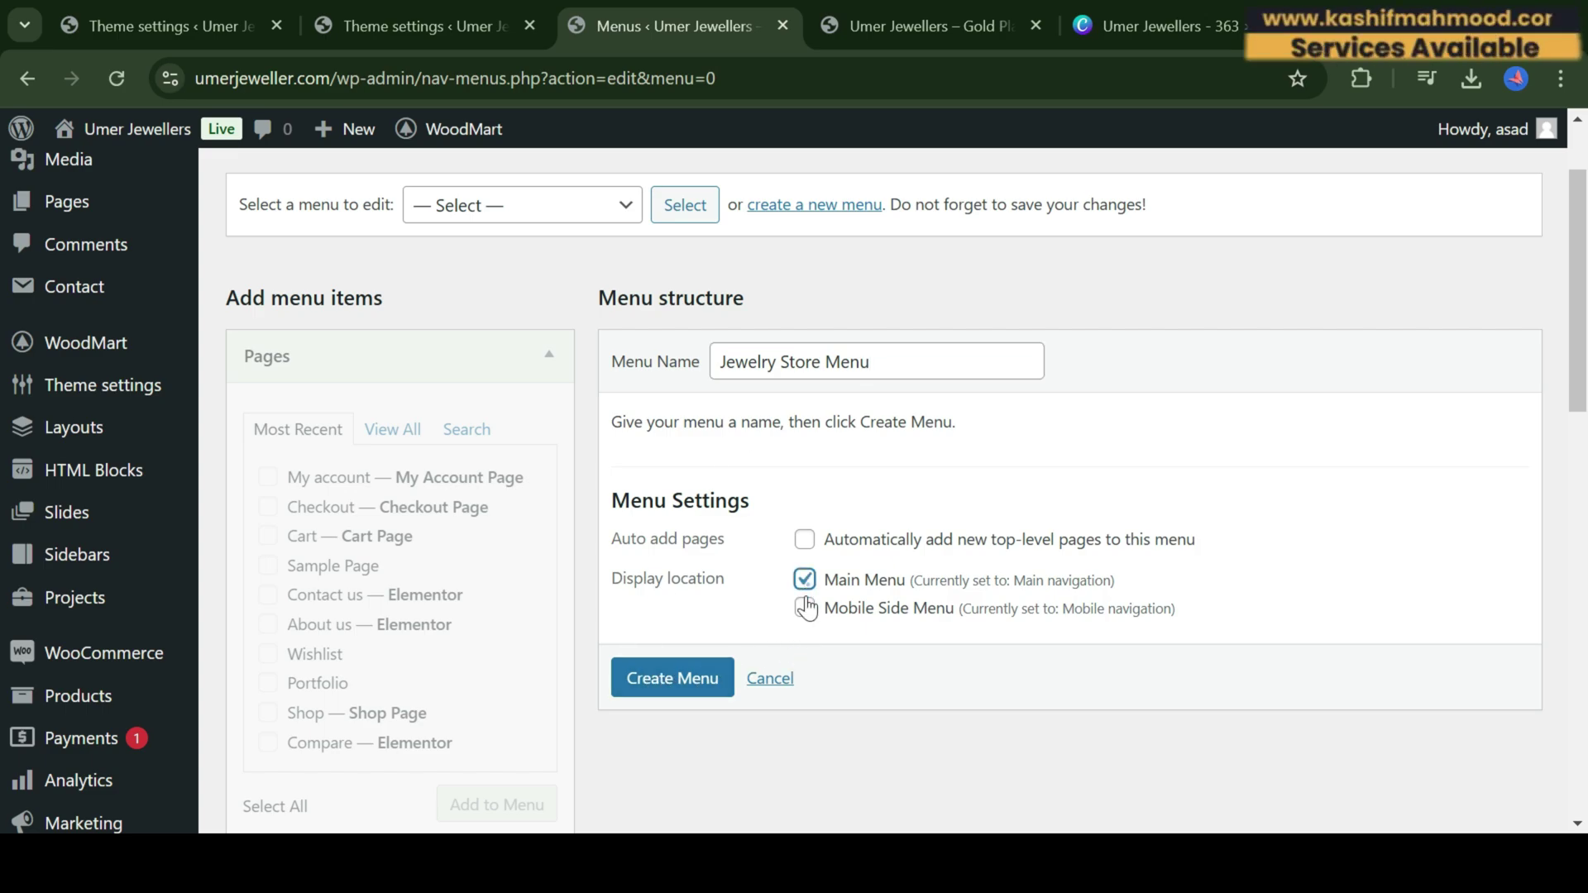
{"action": "left_click", "coordinate": [703, 688]}
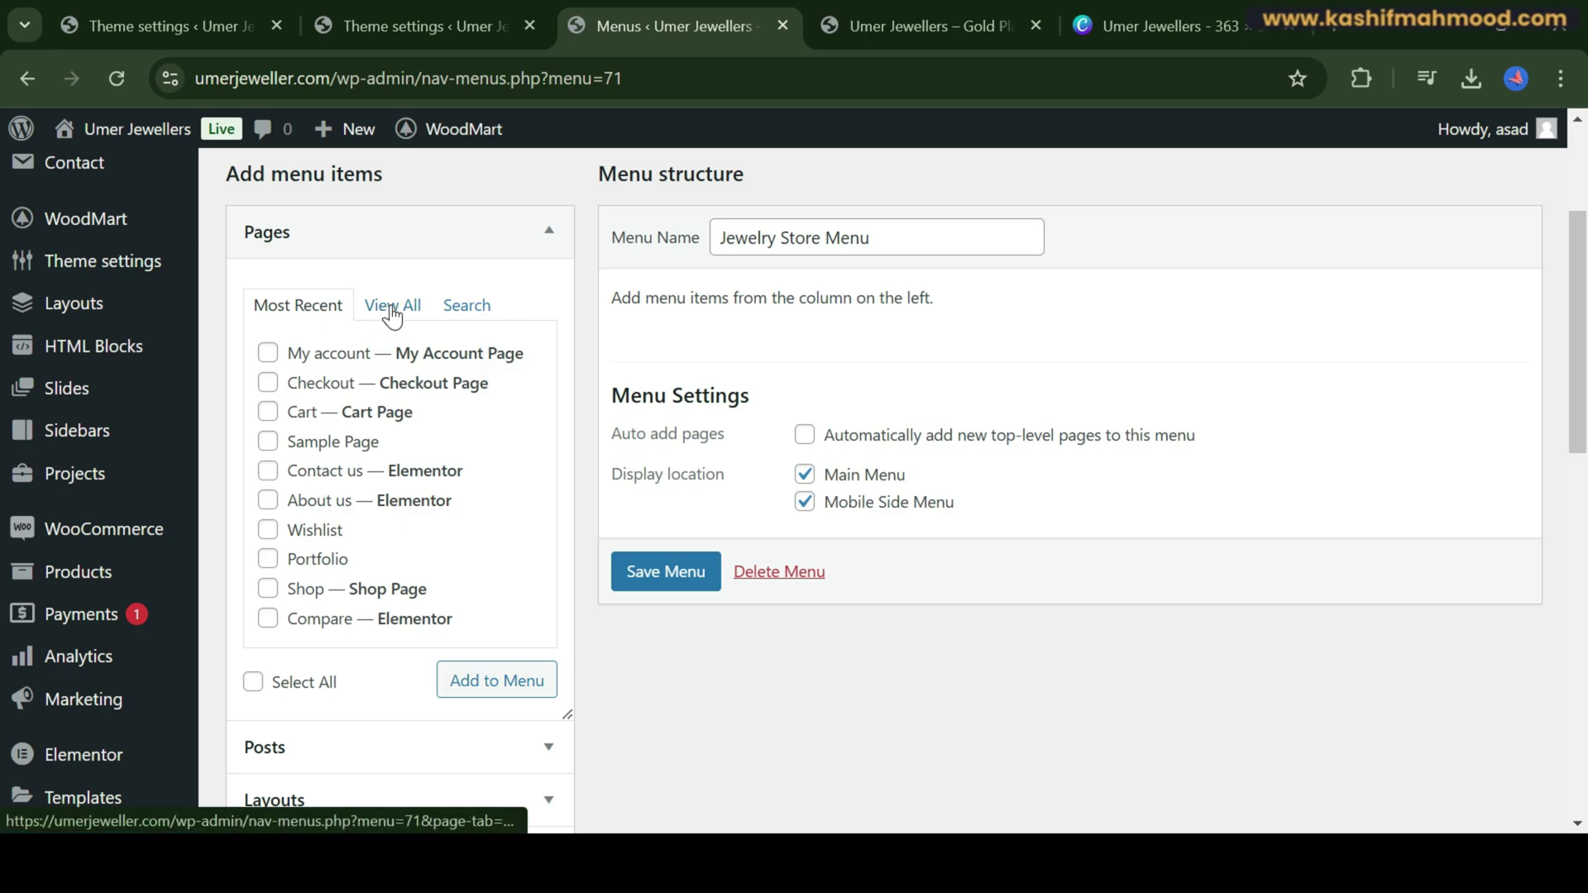
- Add the Home Jewellery, Compare, Contact us and Shop pages to the Jewelry Store Menu
{"action": "left_click", "coordinate": [392, 308]}
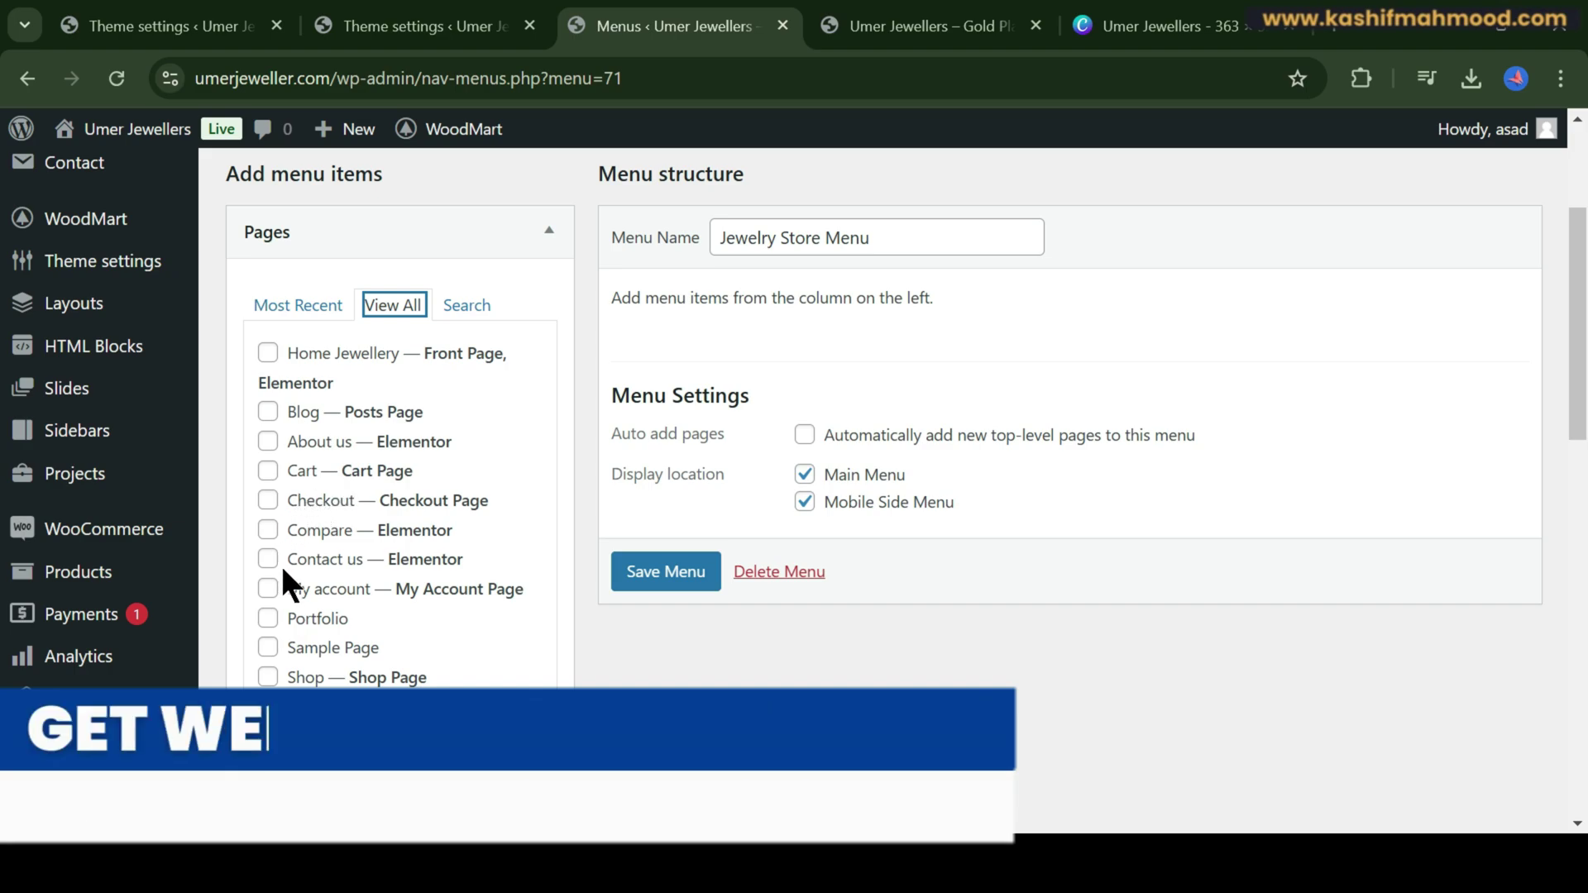
{"action": "left_click", "coordinate": [267, 676]}
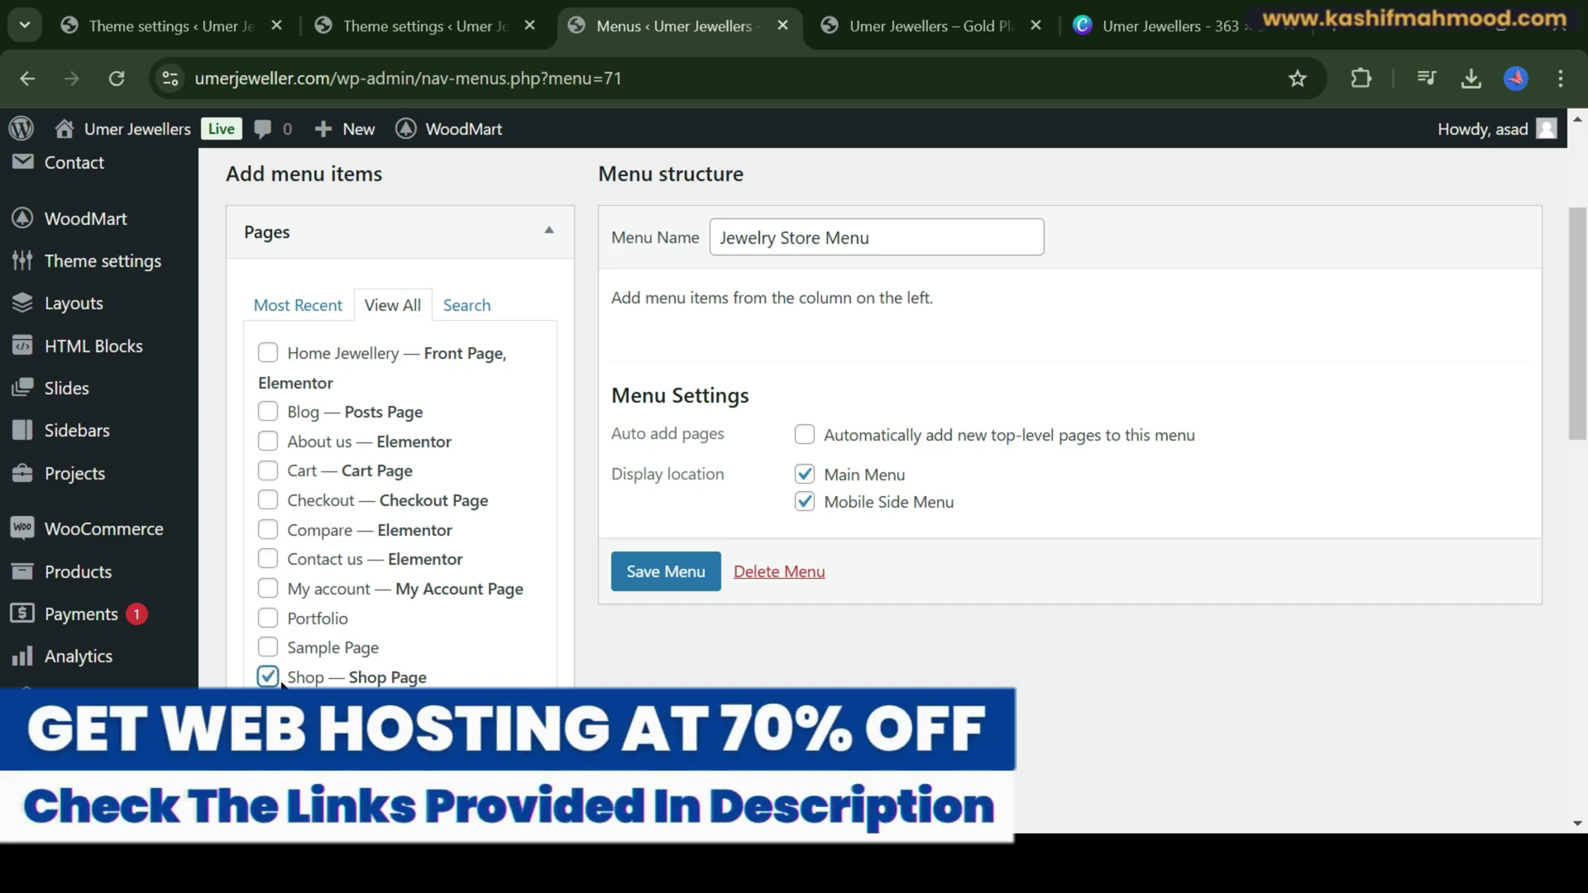
{"action": "left_click", "coordinate": [268, 559]}
{"action": "left_click", "coordinate": [267, 532]}
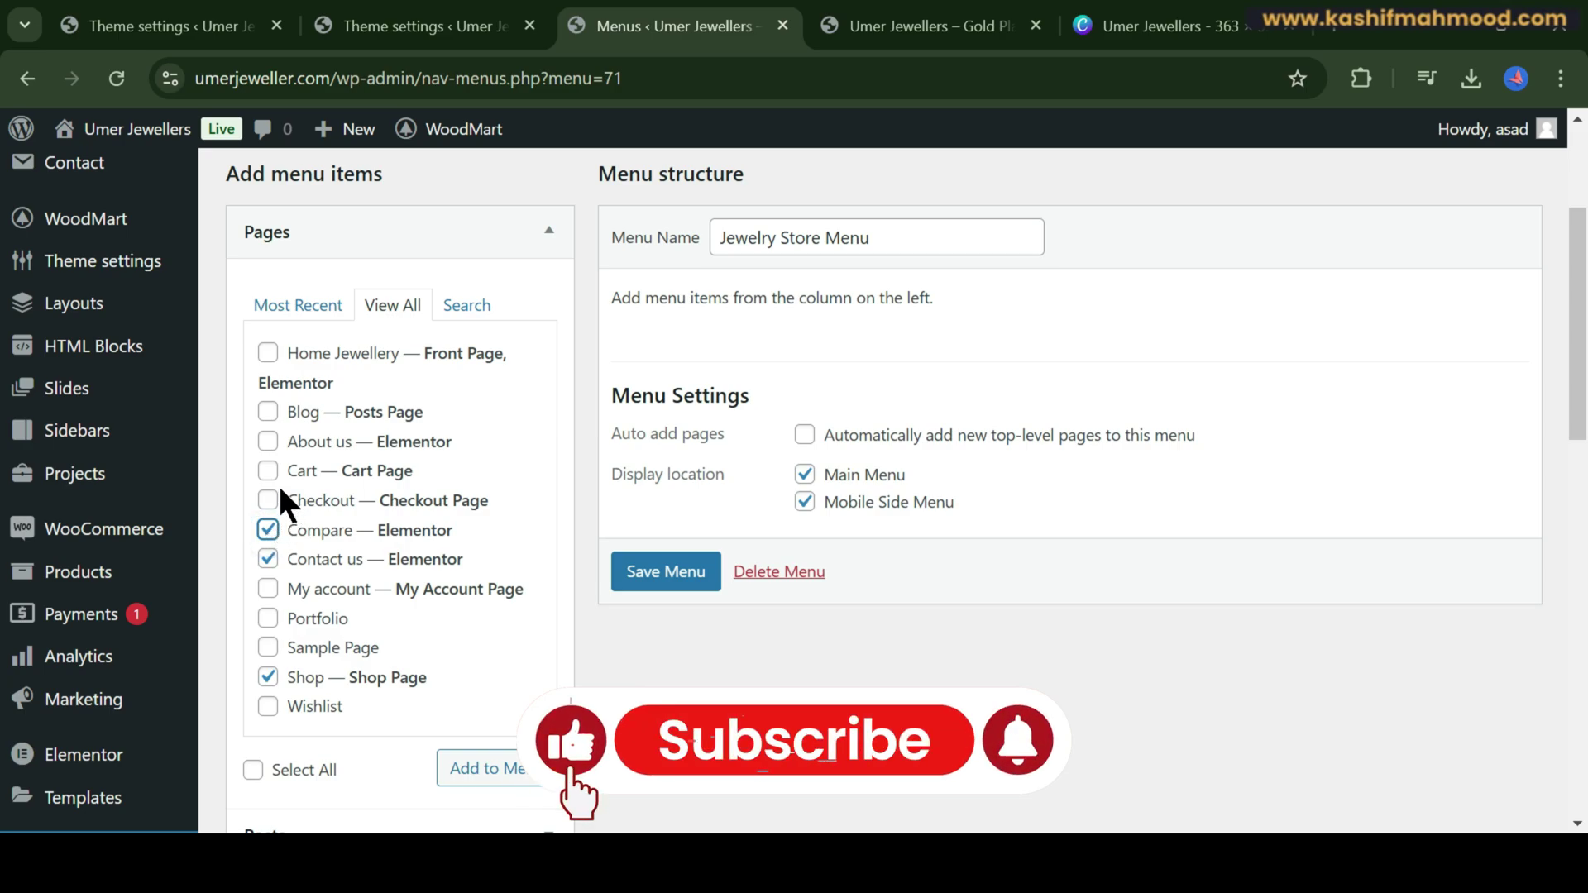
{"action": "left_click", "coordinate": [267, 352]}
{"action": "scroll", "coordinate": [341, 523], "scroll_direction": "down", "scroll_amount": 2}
{"action": "left_click", "coordinate": [512, 647]}
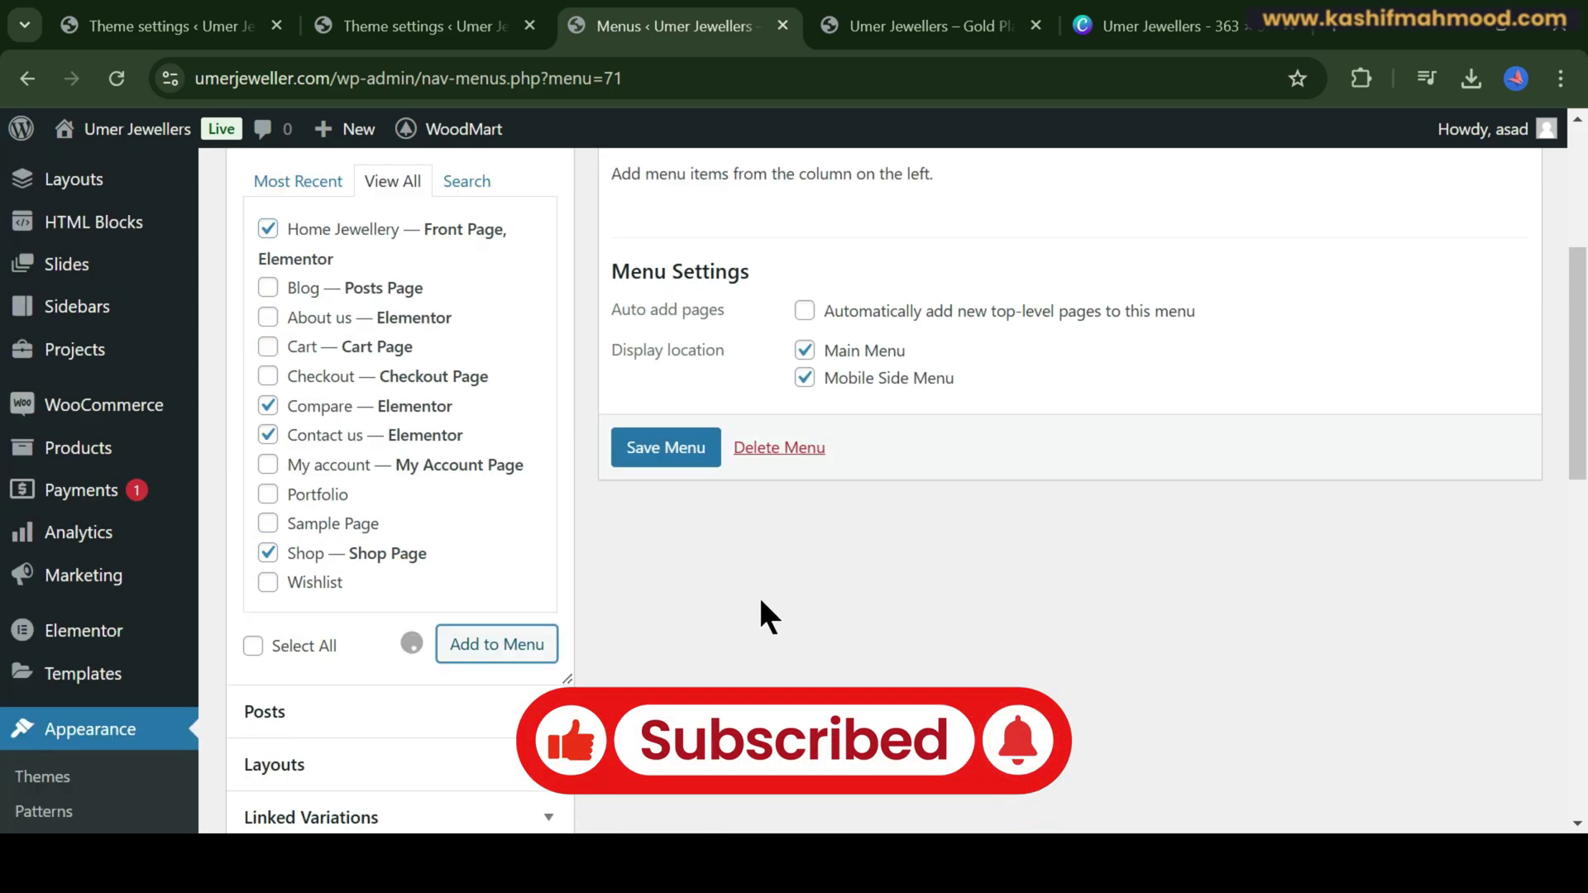
- Expand the Categories group among the available menu items and save the Jewelry Store Menu
{"action": "scroll", "coordinate": [389, 504], "scroll_direction": "down", "scroll_amount": 5}
{"action": "scroll", "coordinate": [390, 504], "scroll_direction": "down", "scroll_amount": 4}
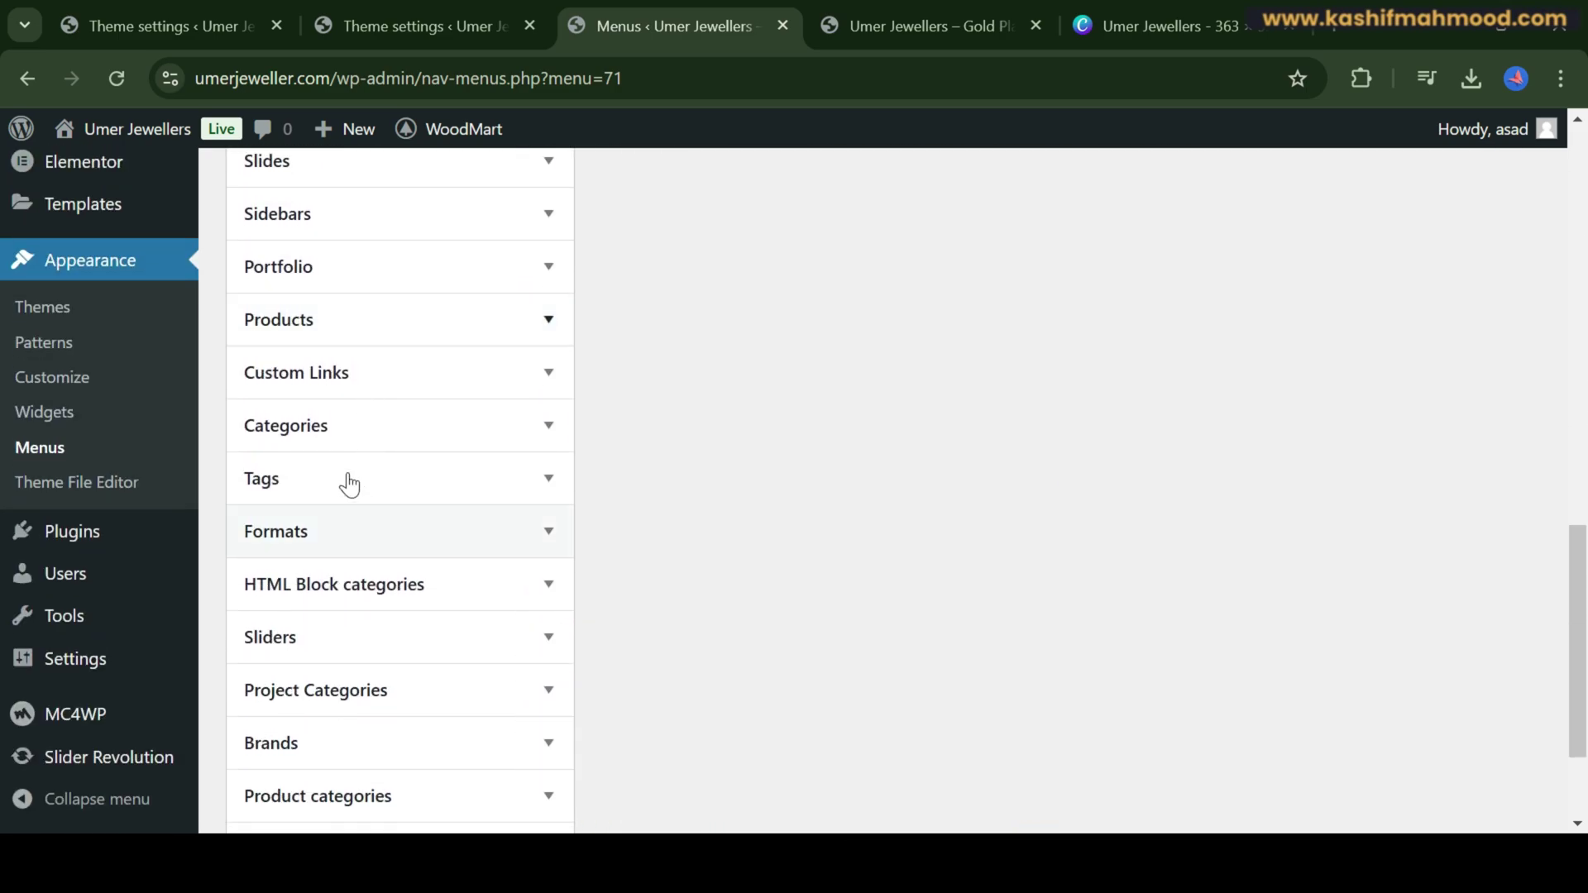
{"action": "left_click", "coordinate": [333, 436]}
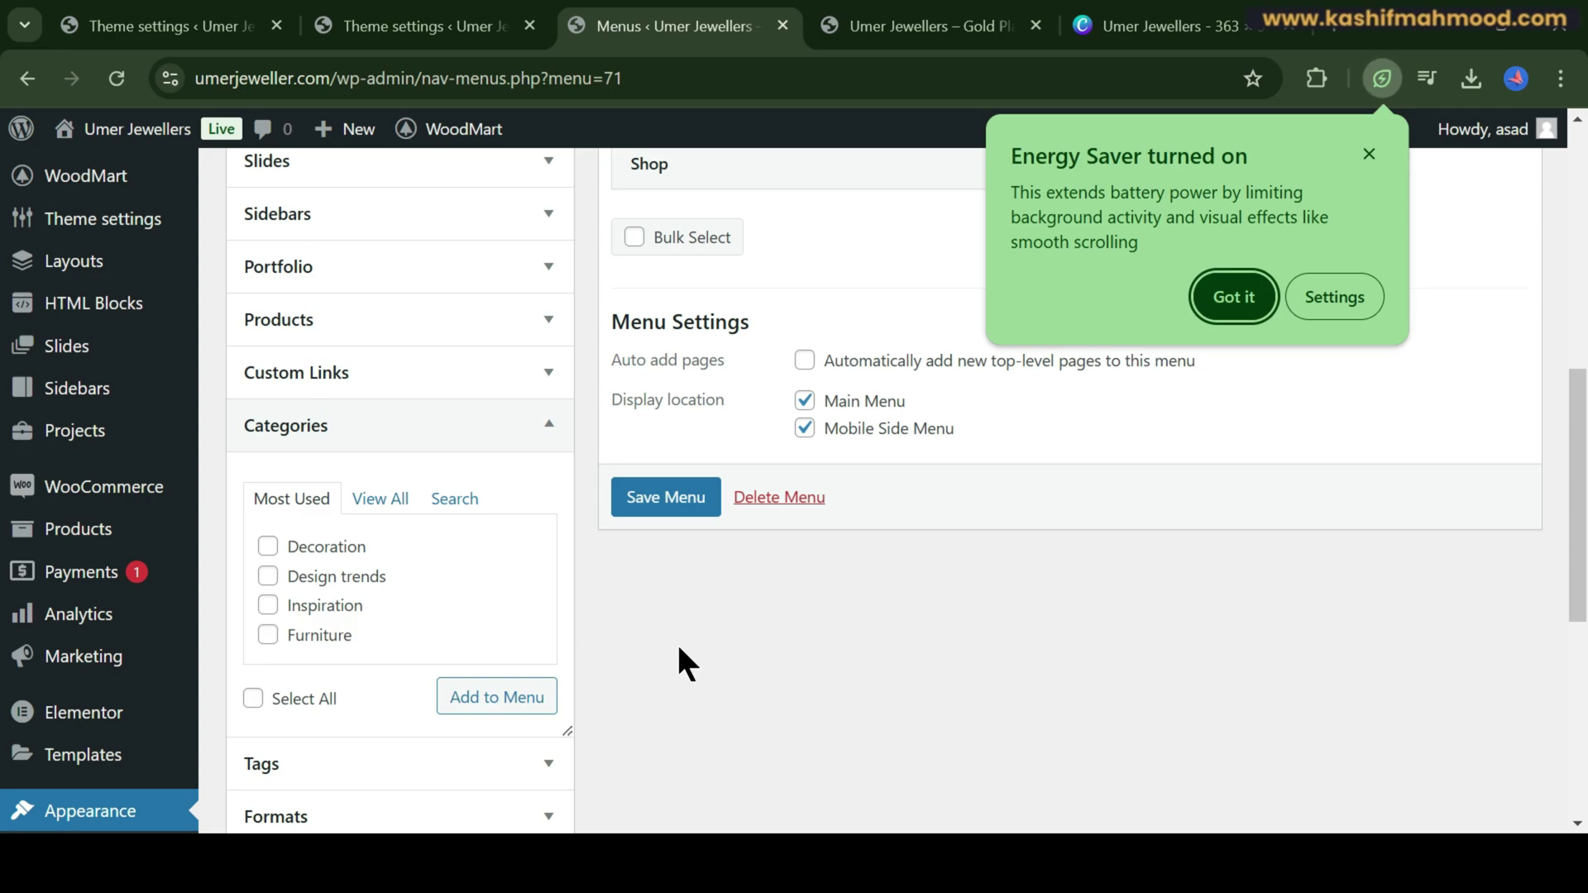
{"action": "left_click", "coordinate": [1370, 155]}
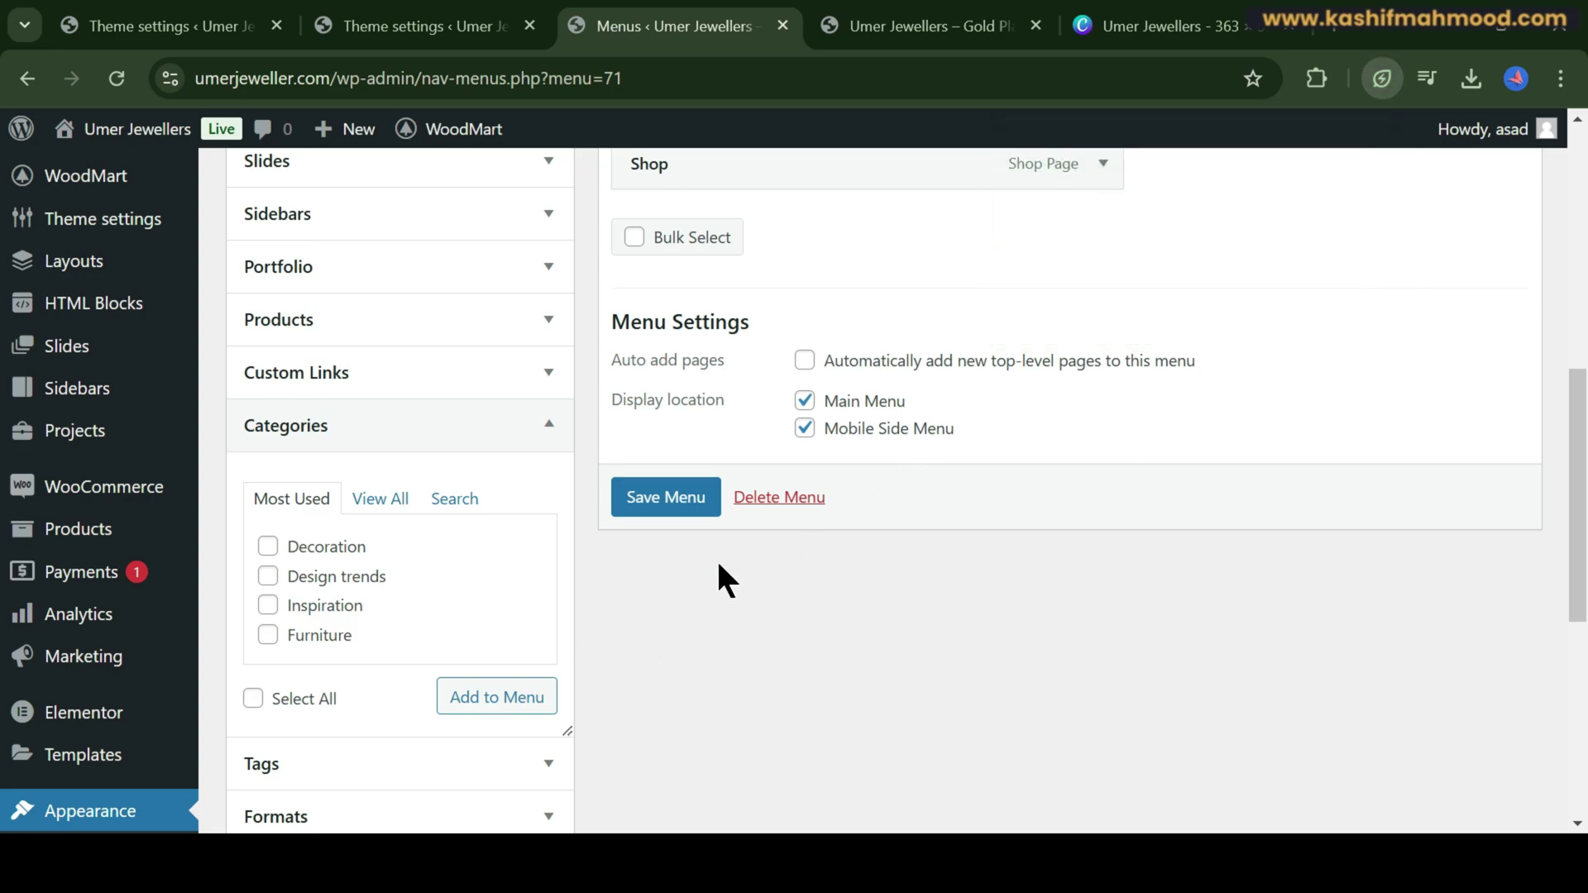
{"action": "left_click", "coordinate": [666, 496]}
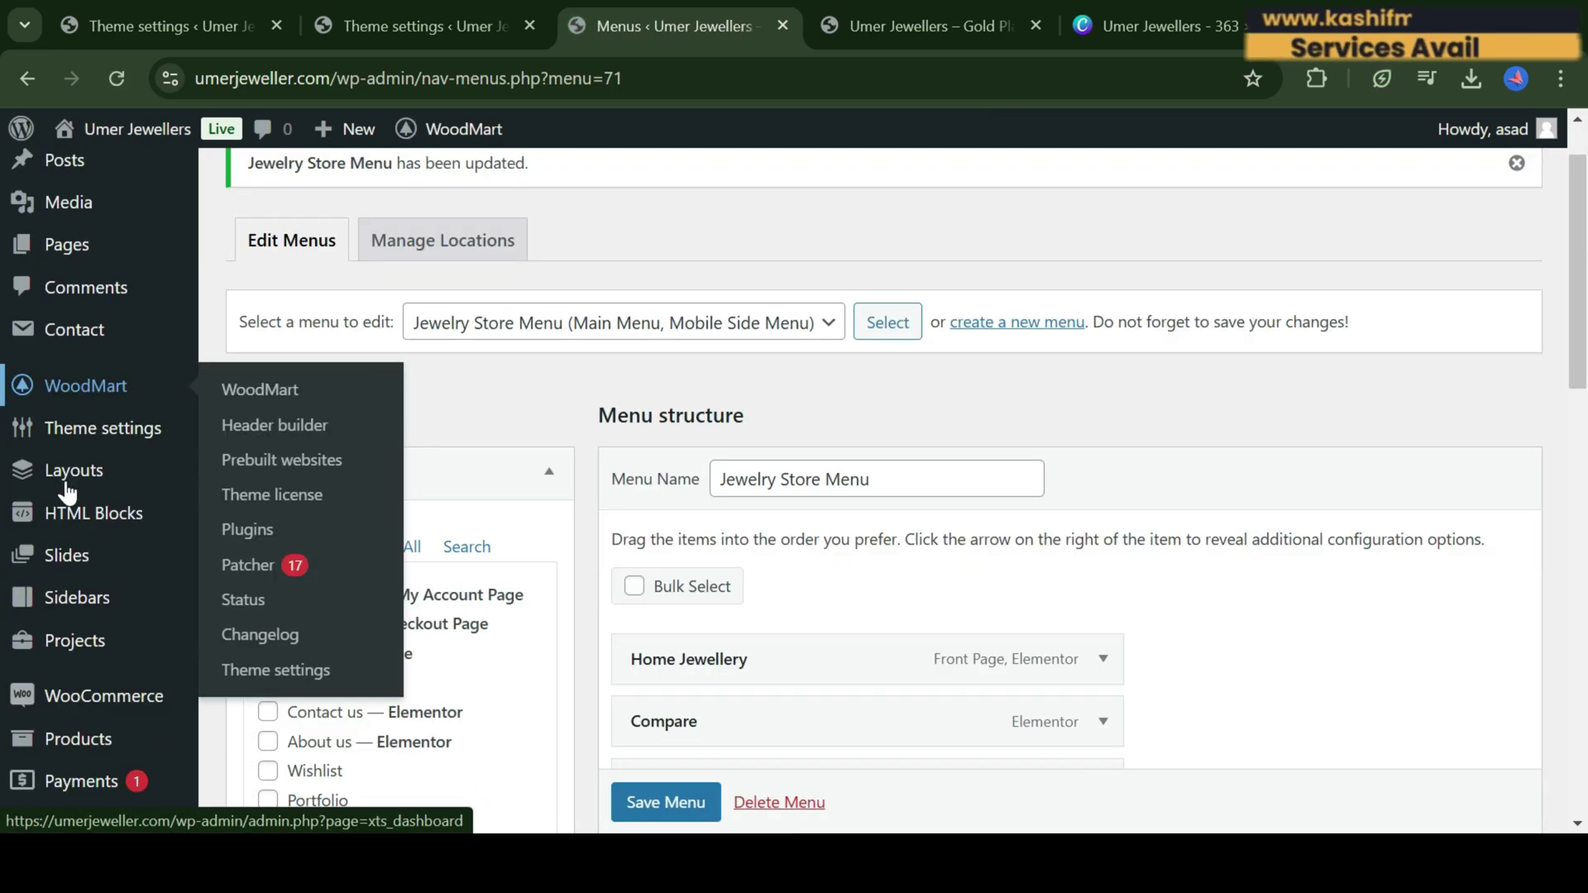
- Leave the menu editor and open the store's Product categories page to review the existing categories
{"action": "scroll", "coordinate": [107, 496], "scroll_direction": "down", "scroll_amount": 4}
{"action": "mouse_move", "coordinate": [79, 459]}
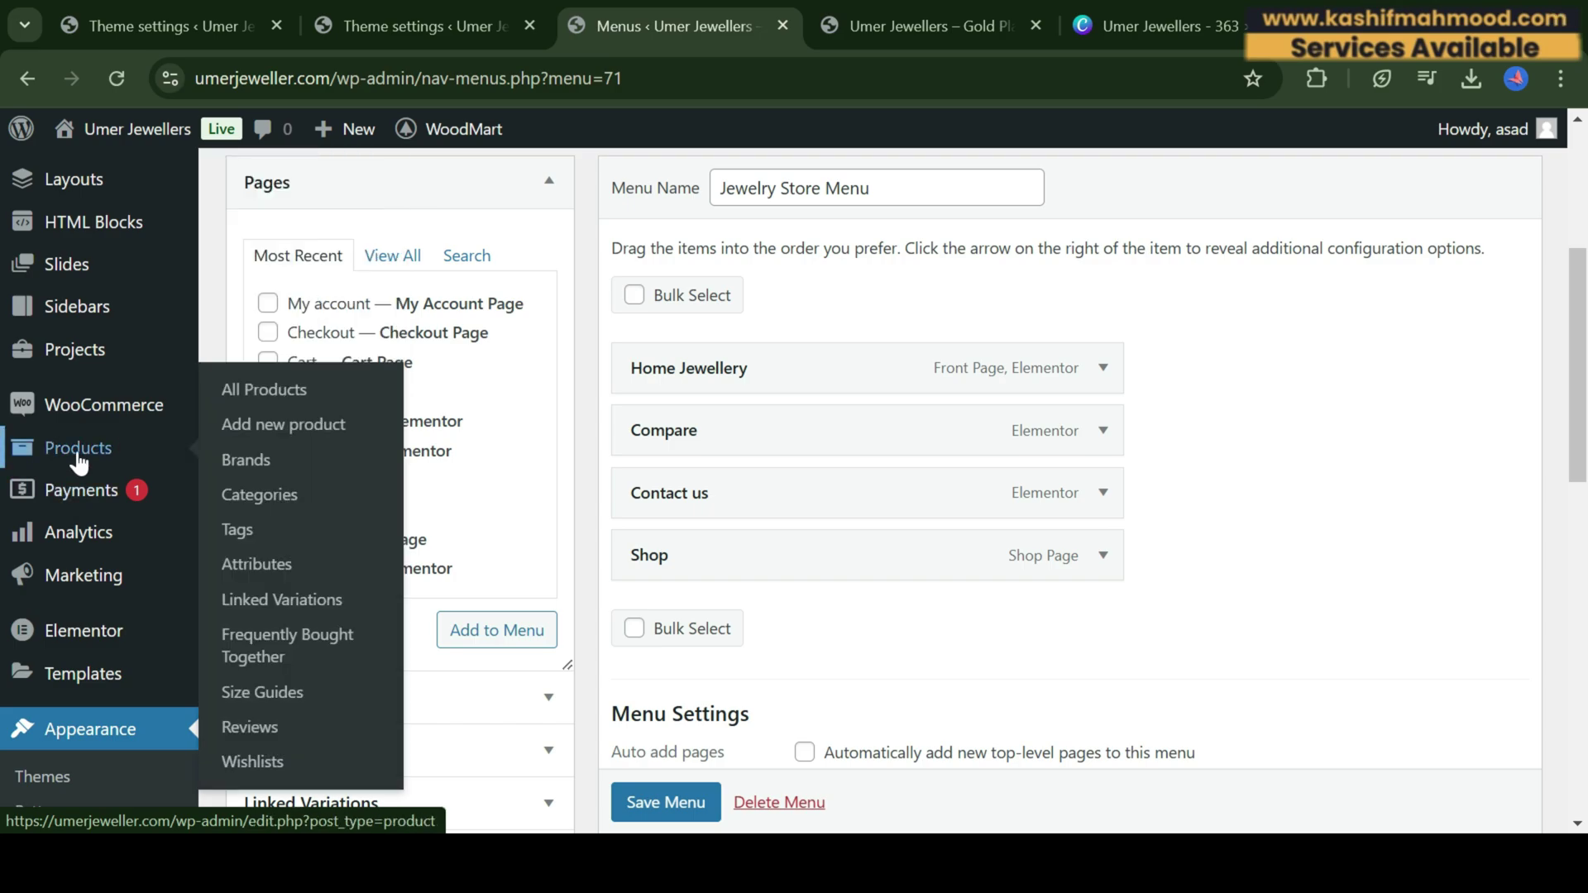
{"action": "left_click", "coordinate": [259, 495]}
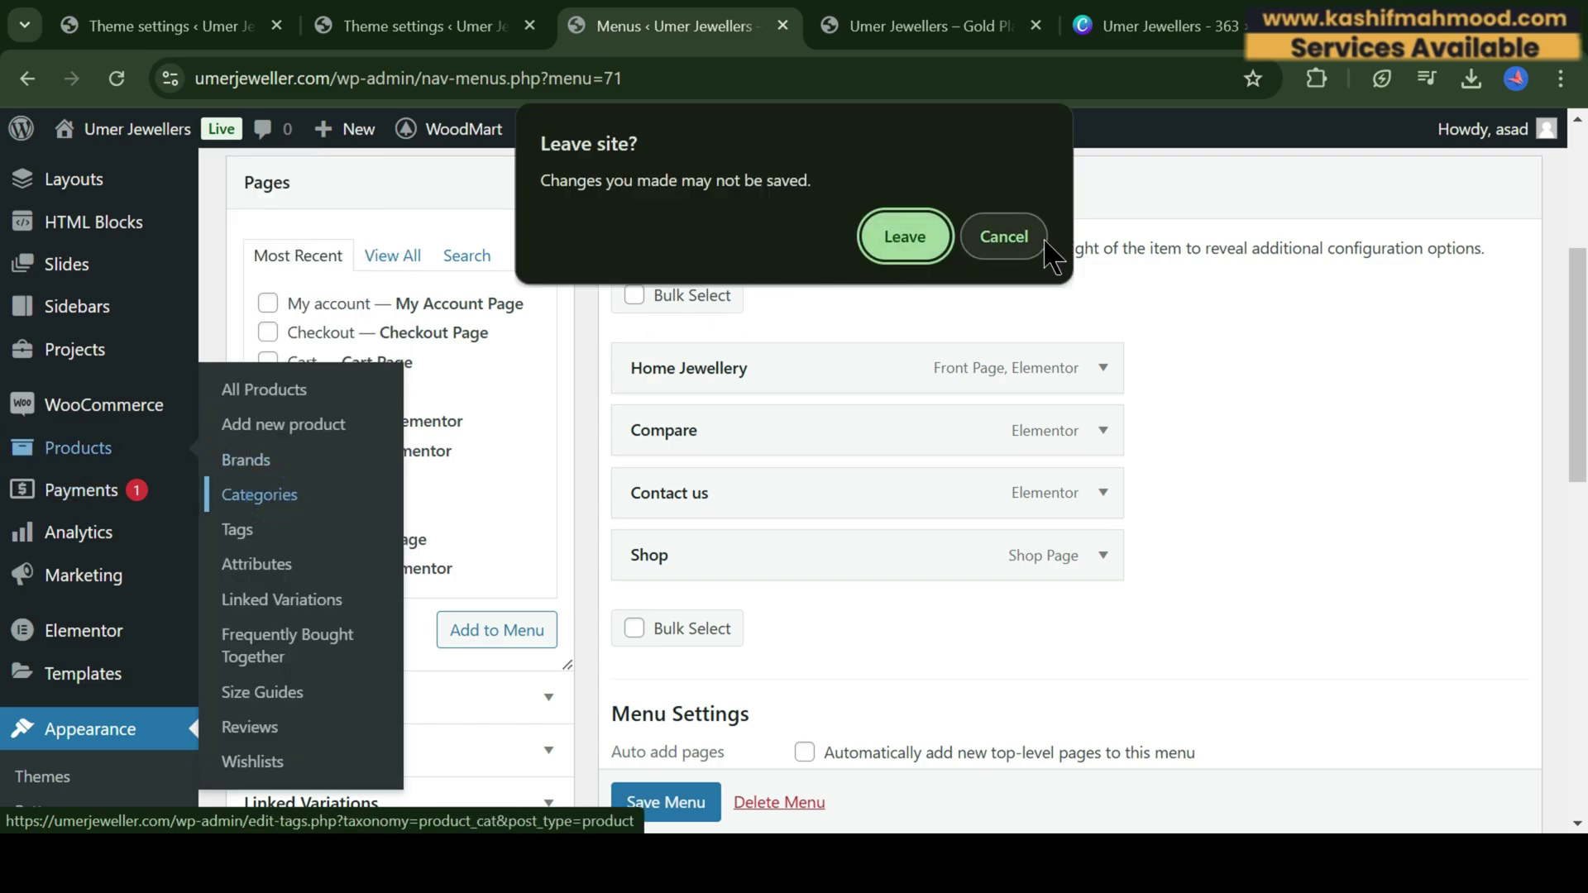
{"action": "left_click", "coordinate": [926, 244]}
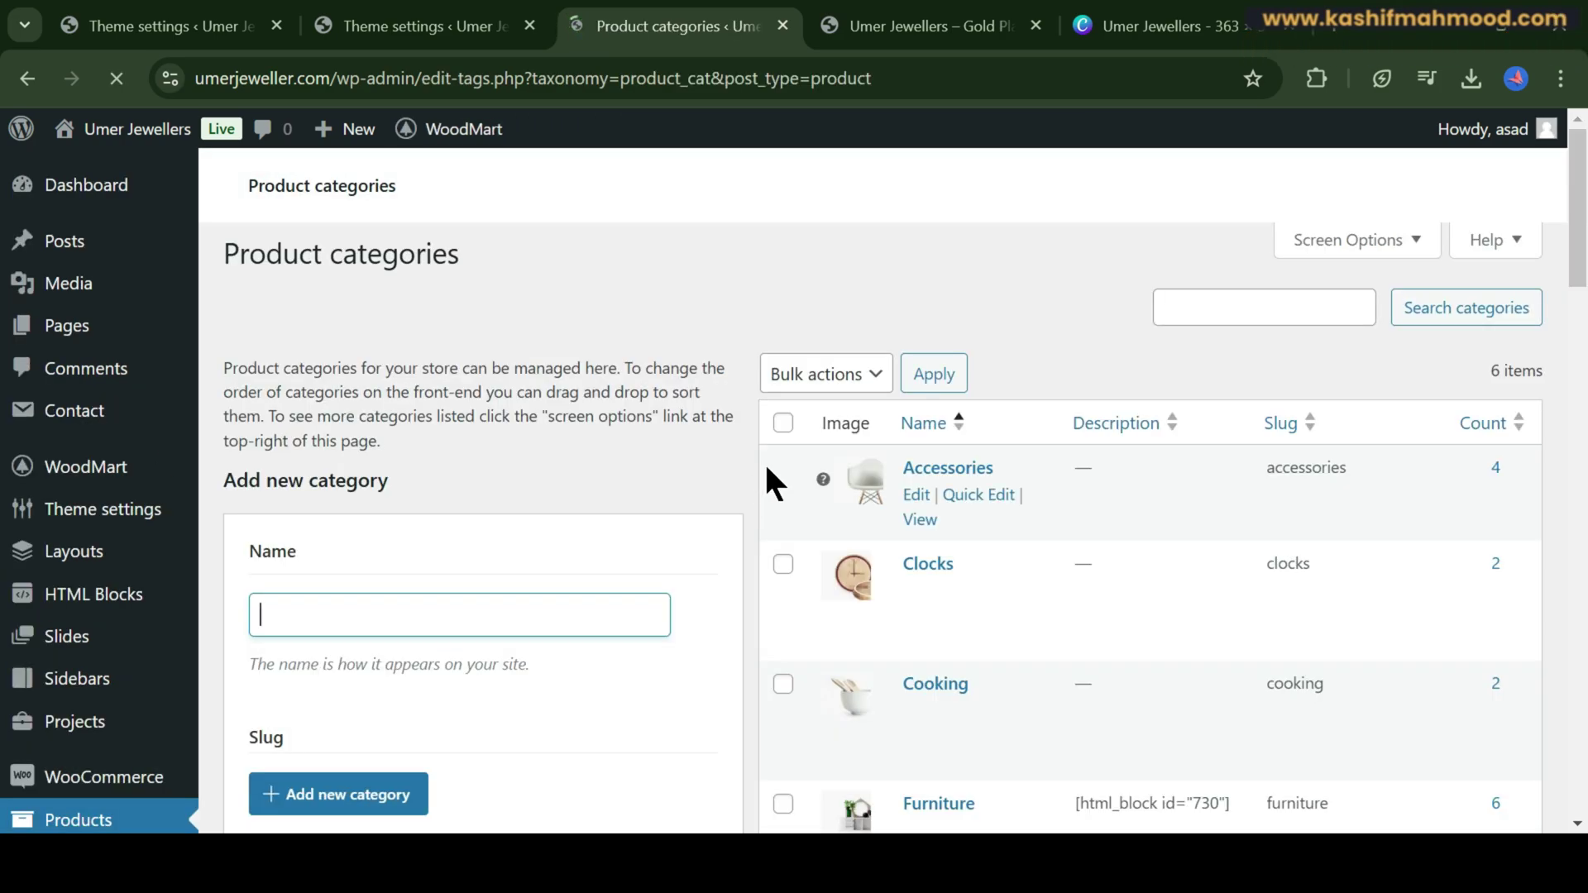
{"action": "scroll", "coordinate": [868, 517], "scroll_direction": "down", "scroll_amount": 5}
{"action": "scroll", "coordinate": [868, 517], "scroll_direction": "up", "scroll_amount": 5}
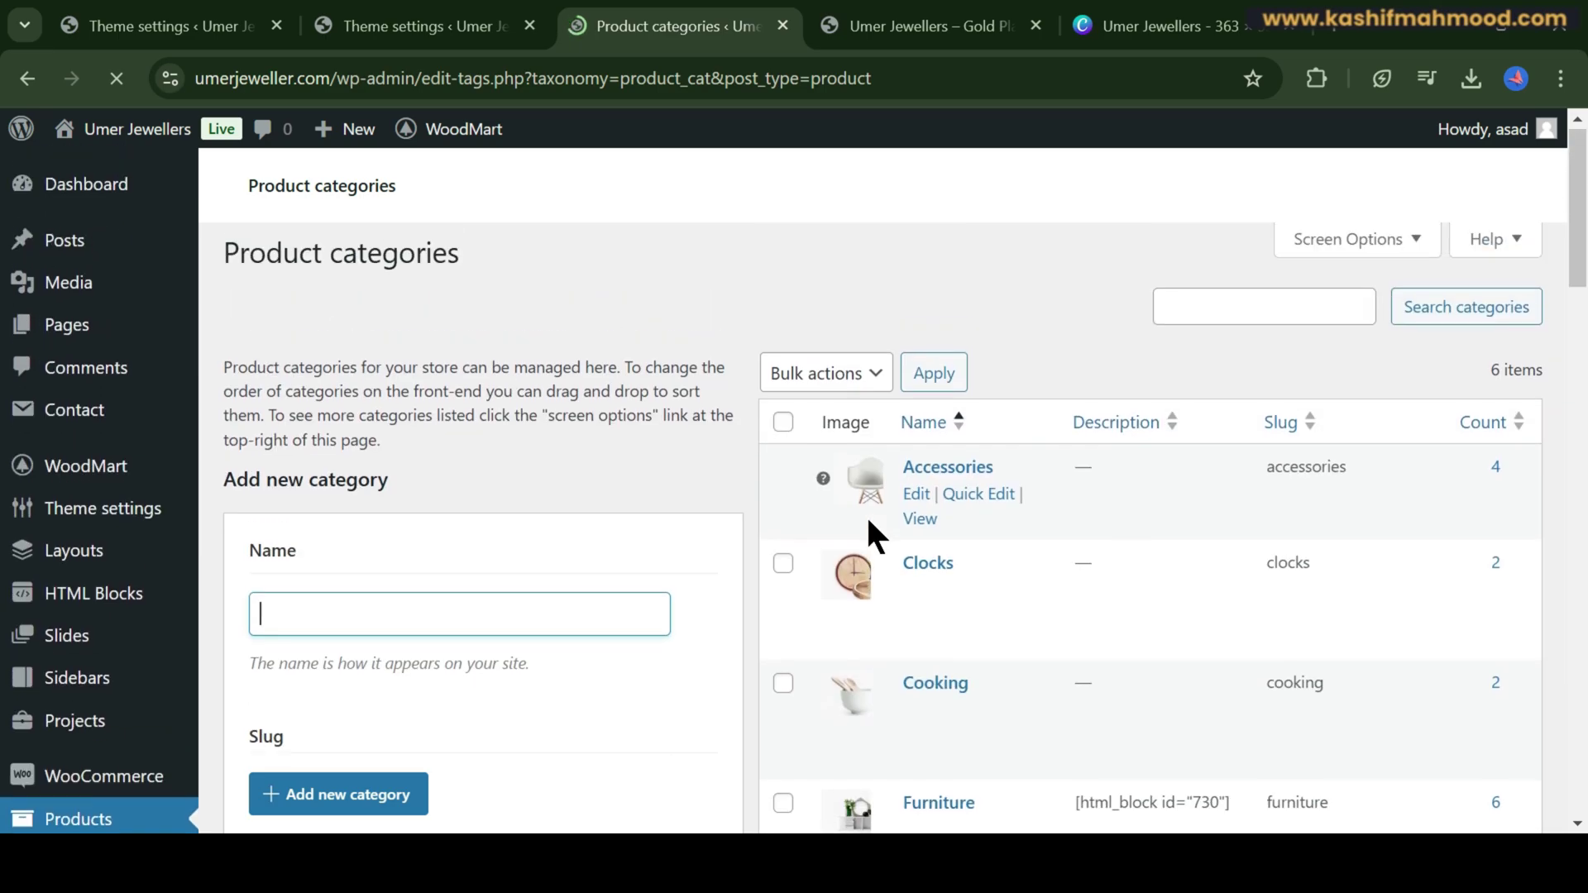
- Select all deletable product categories and delete them in bulk
{"action": "left_click", "coordinate": [783, 422]}
{"action": "scroll", "coordinate": [1001, 463], "scroll_direction": "down", "scroll_amount": 5}
{"action": "scroll", "coordinate": [1001, 464], "scroll_direction": "up", "scroll_amount": 5}
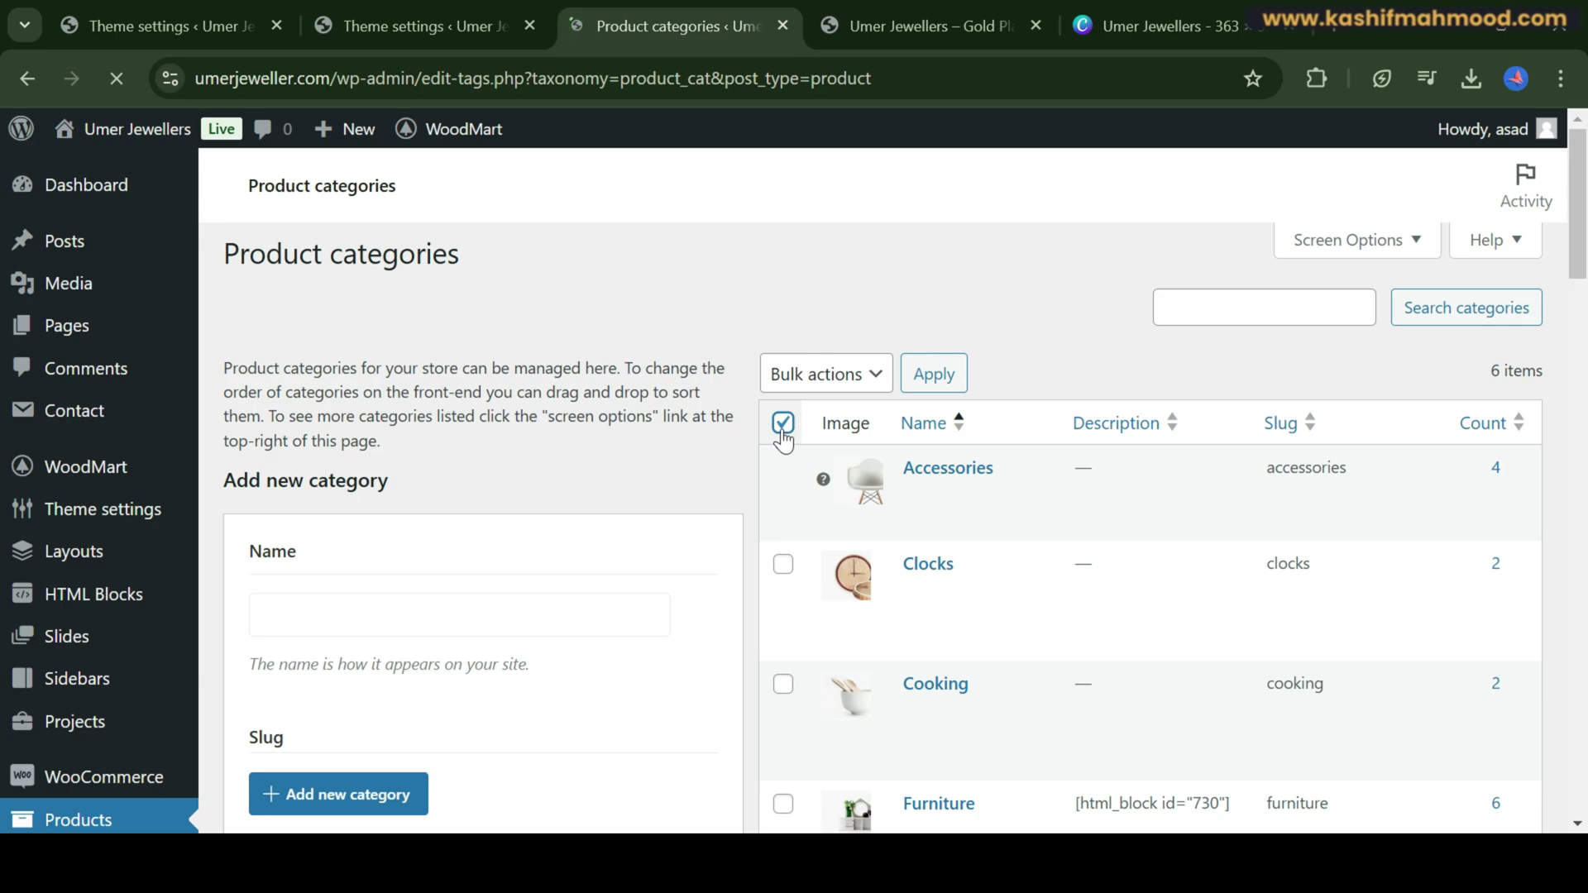
{"action": "scroll", "coordinate": [819, 355], "scroll_direction": "down", "scroll_amount": 2}
{"action": "left_click", "coordinate": [825, 249]}
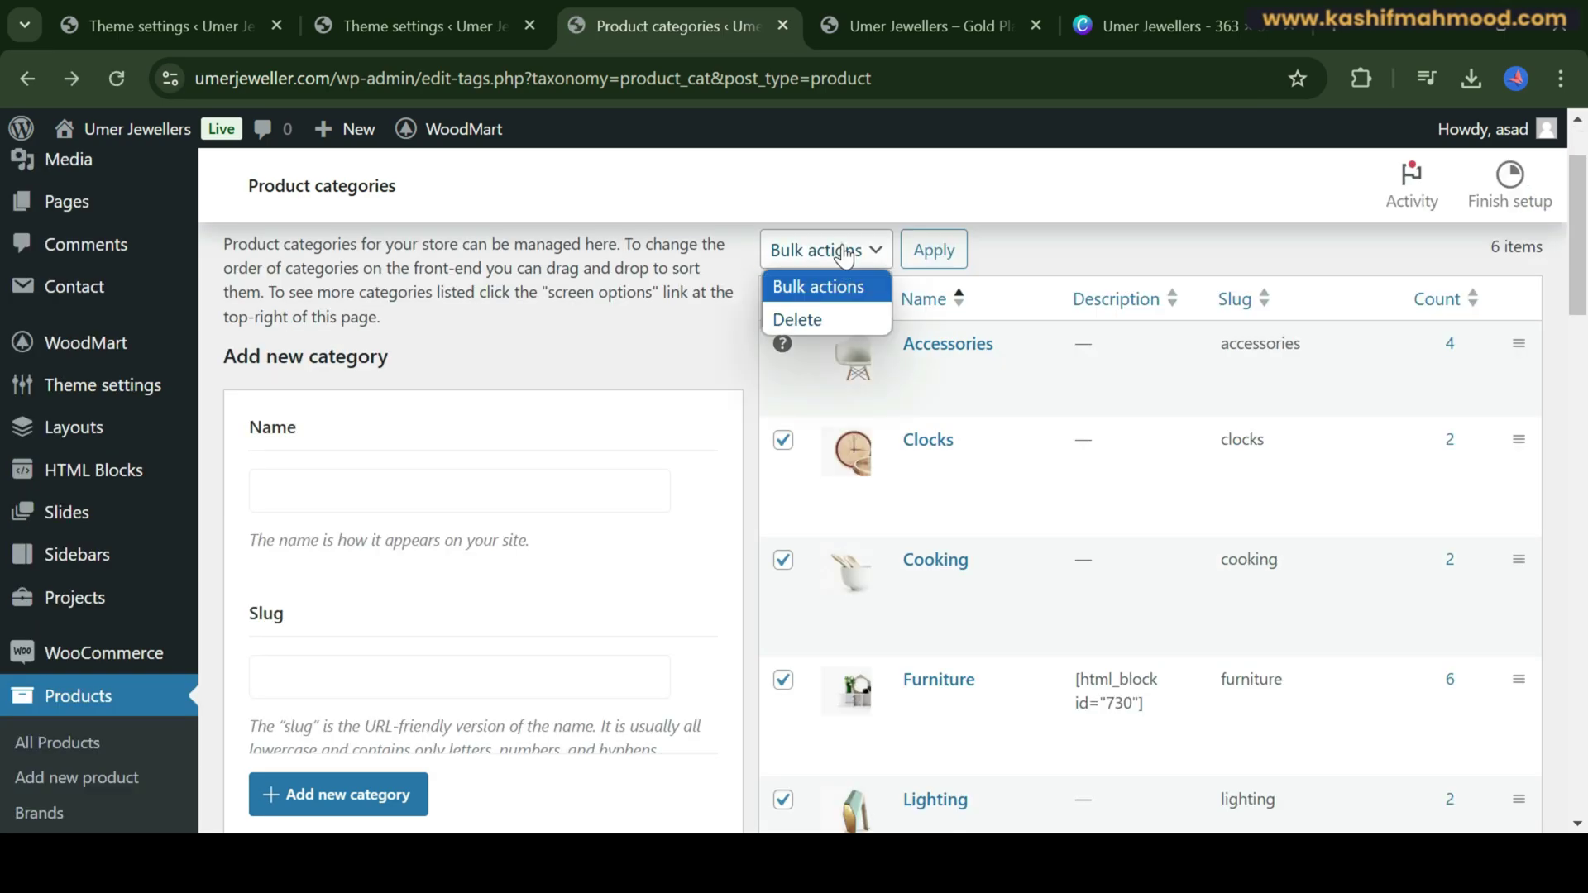
{"action": "left_click", "coordinate": [797, 321]}
{"action": "left_click", "coordinate": [918, 252]}
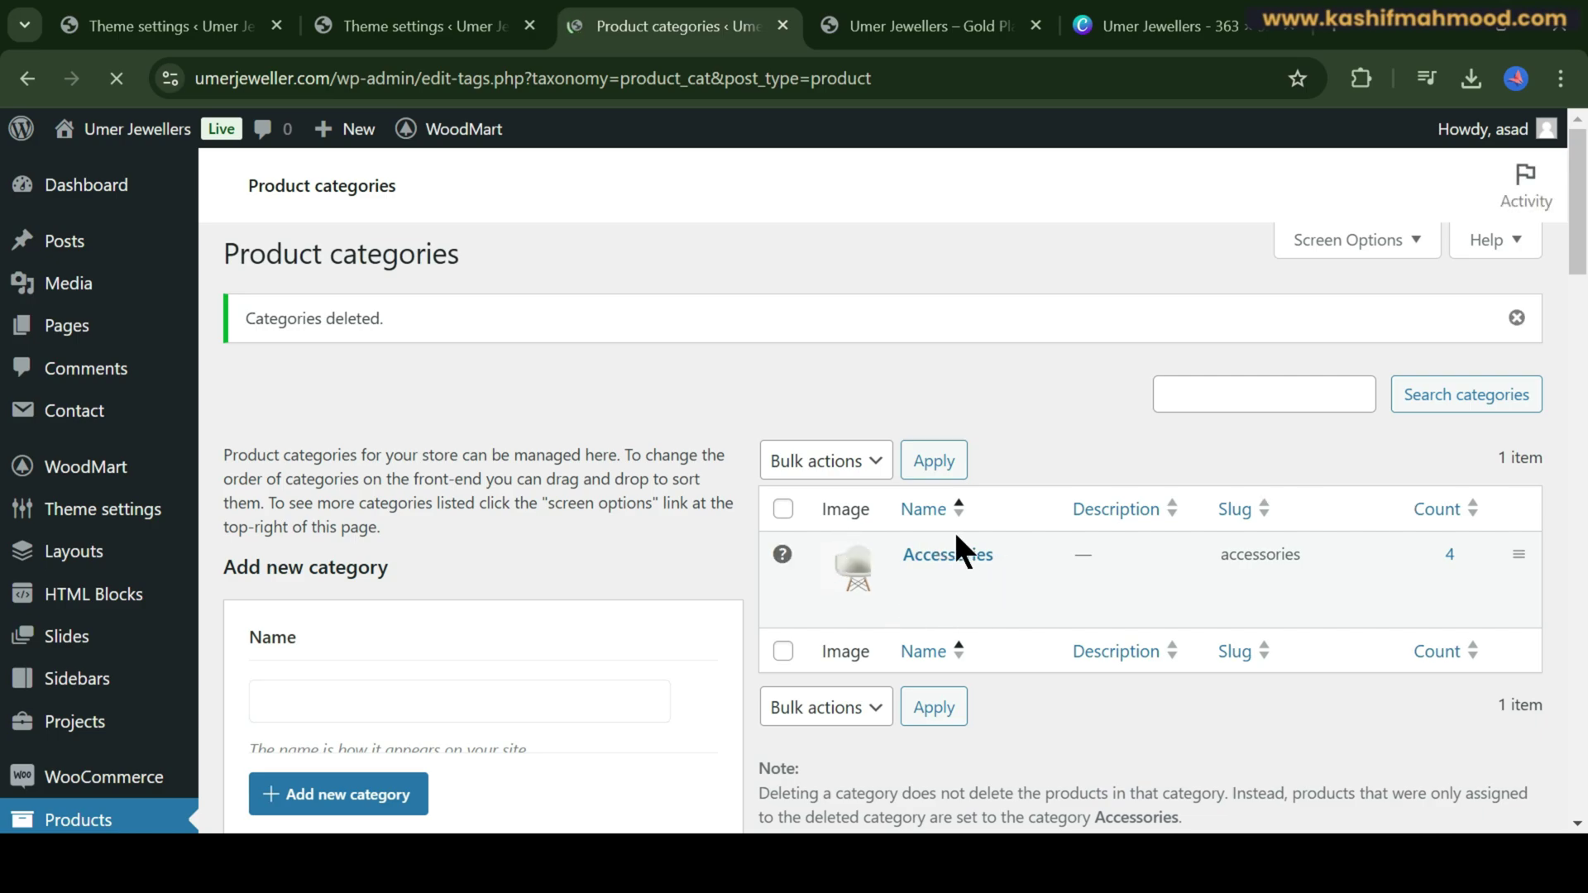
- Quick-edit the Accessories category and set its name to Gold Plated Jewelry
{"action": "scroll", "coordinate": [954, 529], "scroll_direction": "down", "scroll_amount": 2}
{"action": "left_click", "coordinate": [980, 460]}
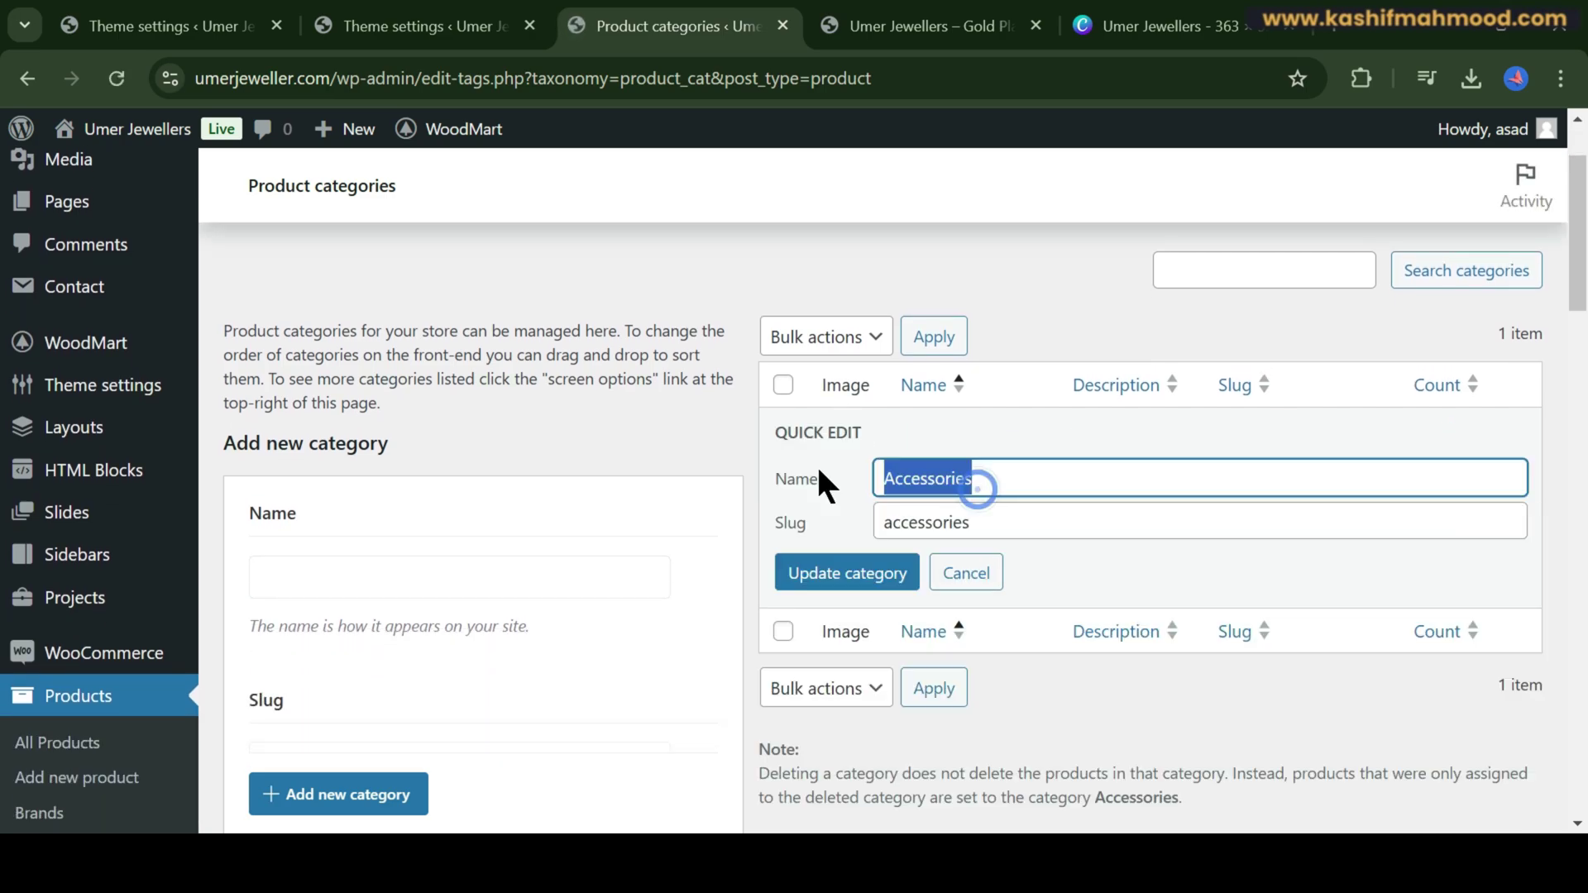
{"action": "key", "text": "BackSpace"}
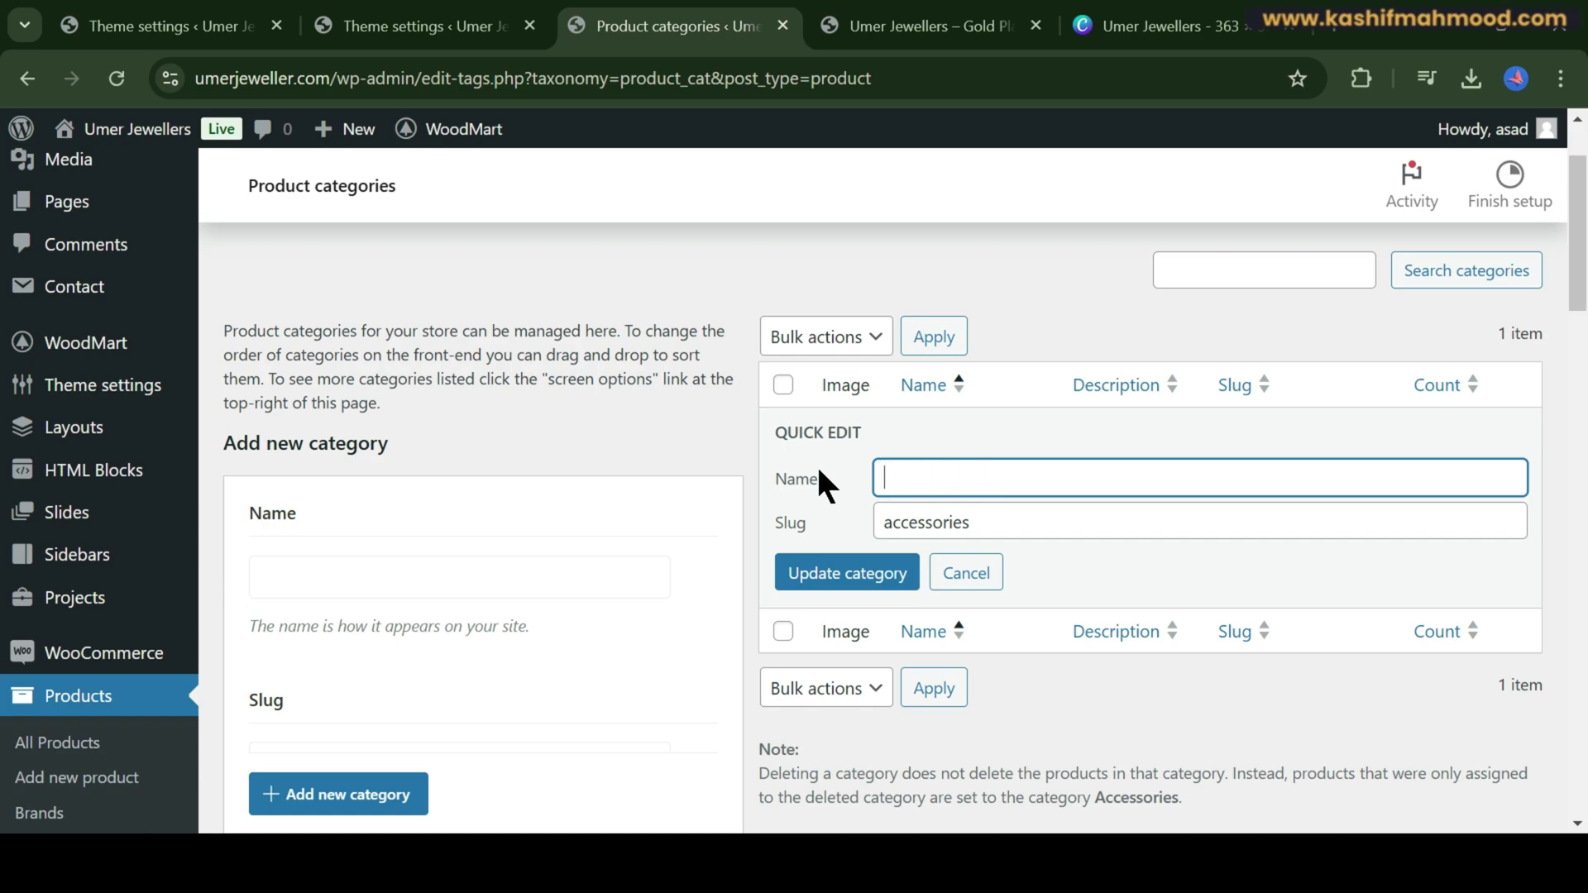
{"action": "type", "text": "j"}
{"action": "key", "text": "BackSpace"}
{"action": "type", "text": "Je"}
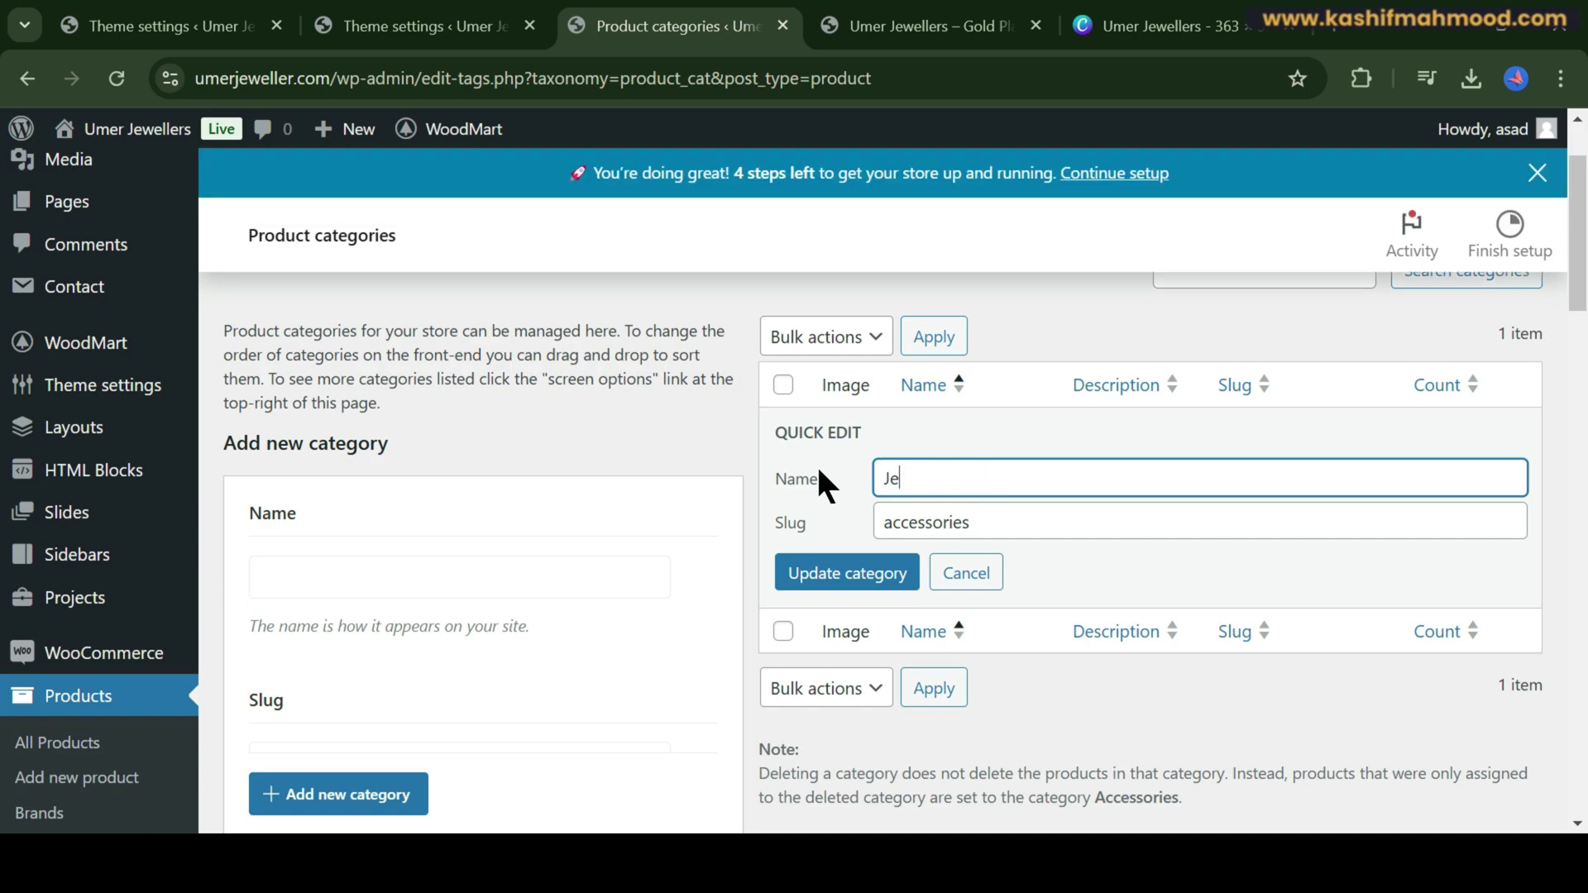
{"action": "key", "text": "BackSpace"}
{"action": "key", "text": "BackSpace"}
{"action": "type", "text": "Gold P"}
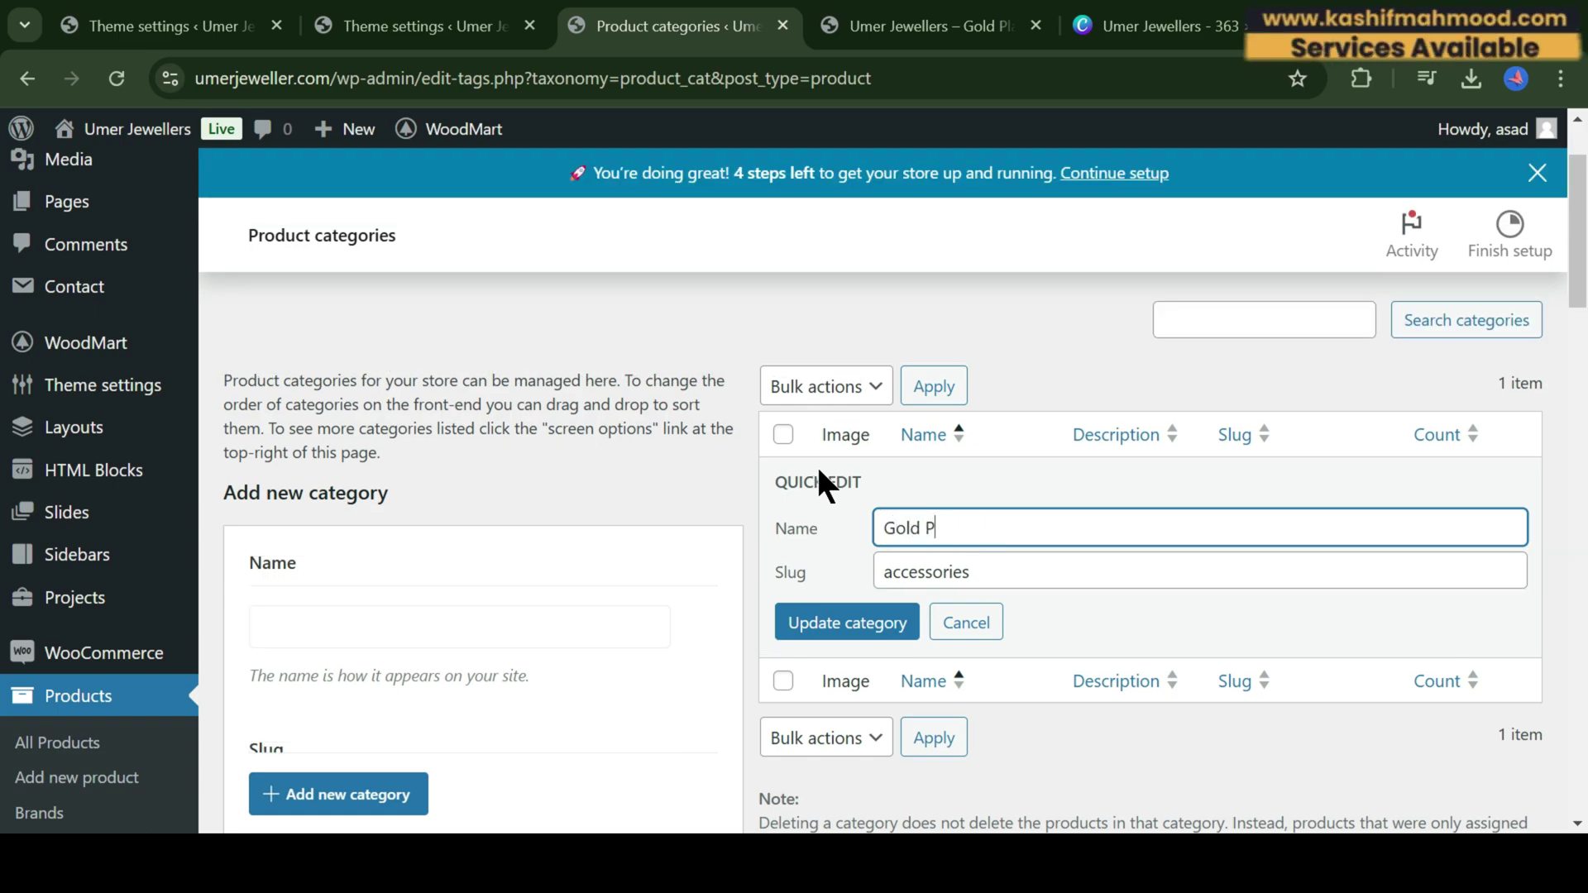
{"action": "type", "text": "lated Jewelry"}
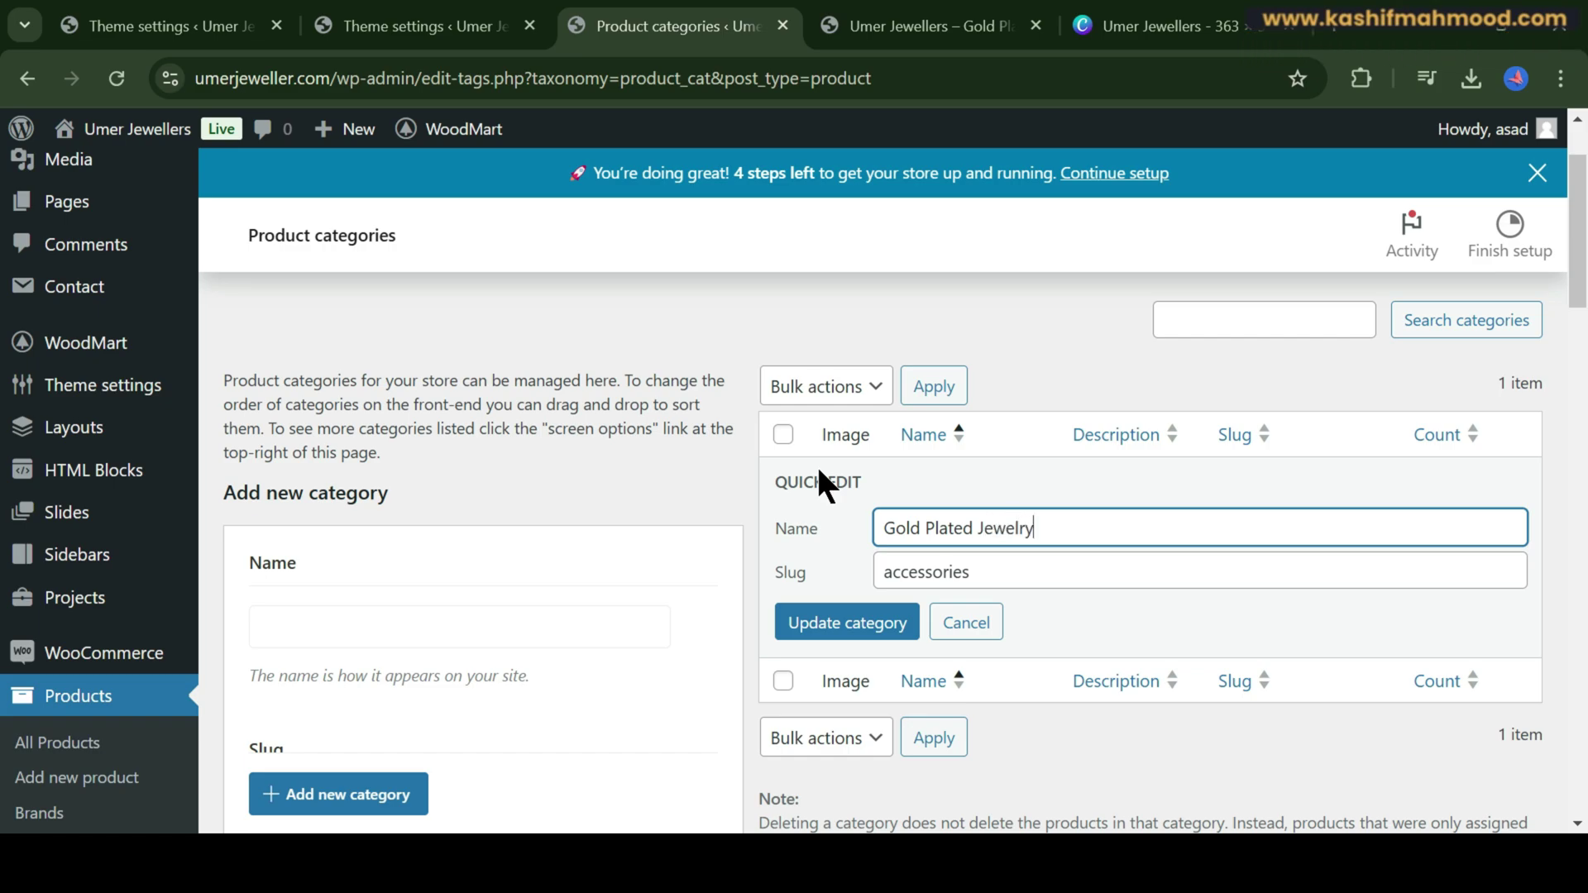
- Copy the name Gold Plated Jewelry into the category's slug and update the category
{"action": "left_click_drag", "start_coordinate": [884, 528], "coordinate": [1035, 527]}
{"action": "key", "text": "ctrl+c"}
{"action": "double_click", "coordinate": [915, 573]}
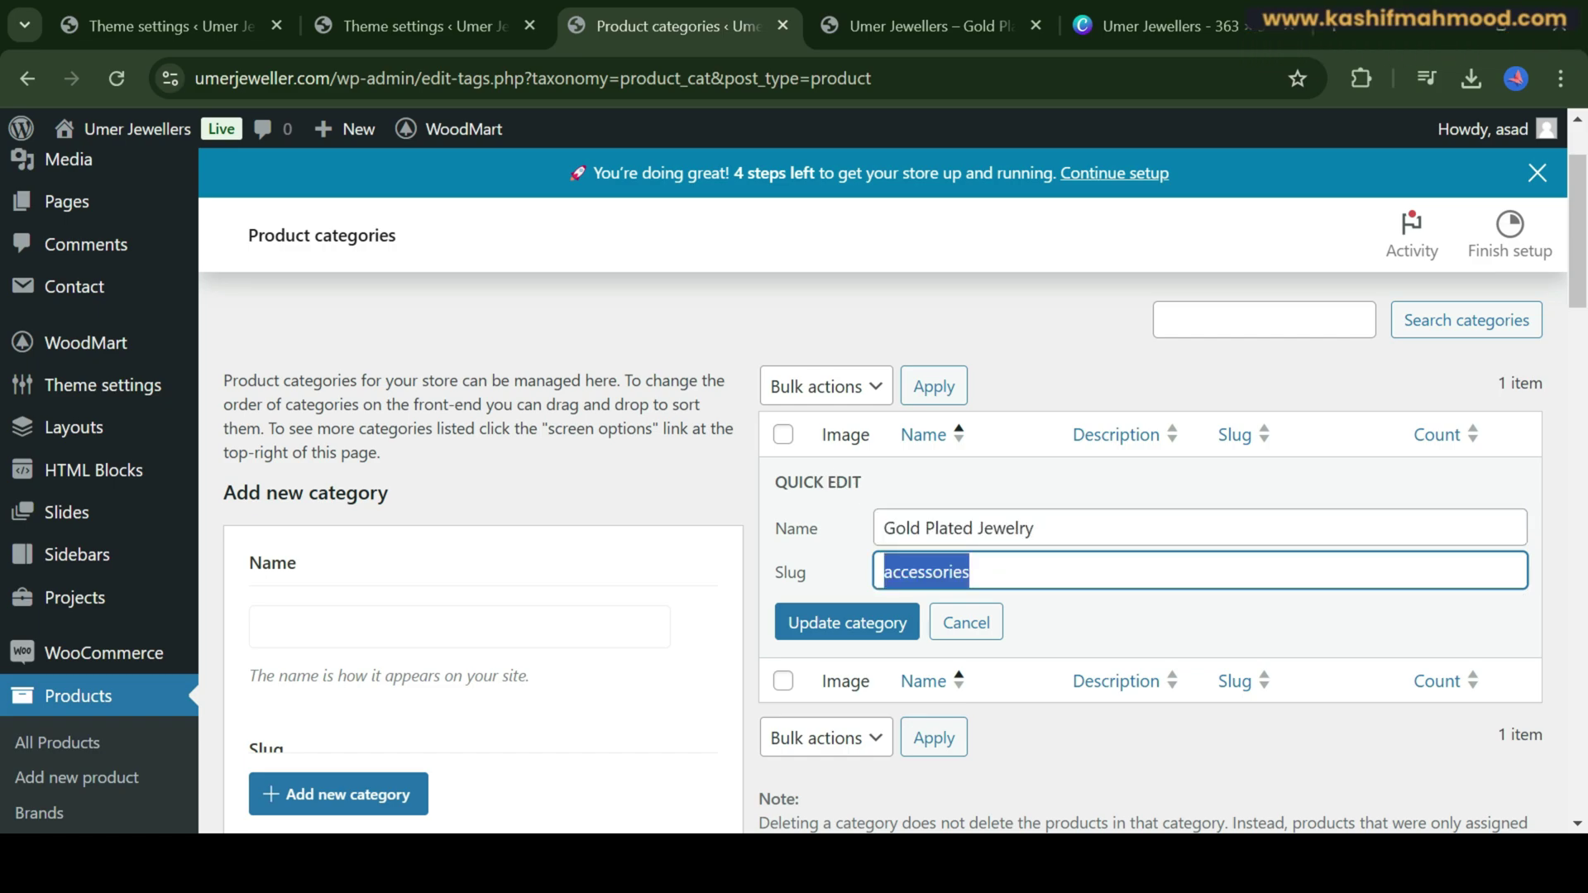
{"action": "key", "text": "ctrl+v"}
{"action": "left_click", "coordinate": [1033, 341]}
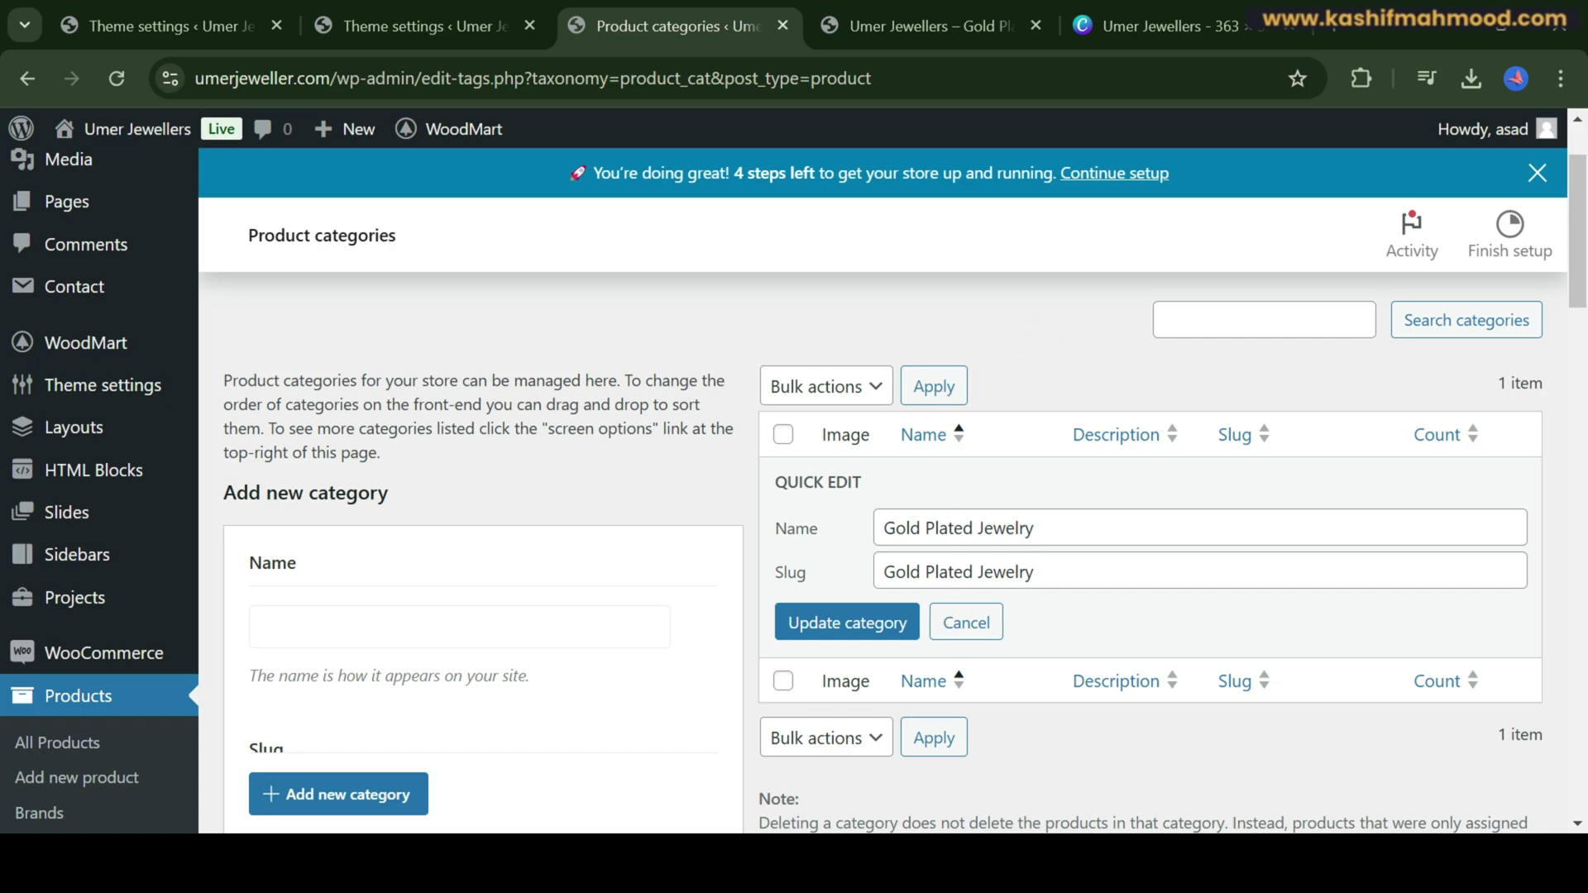
{"action": "left_click", "coordinate": [817, 641]}
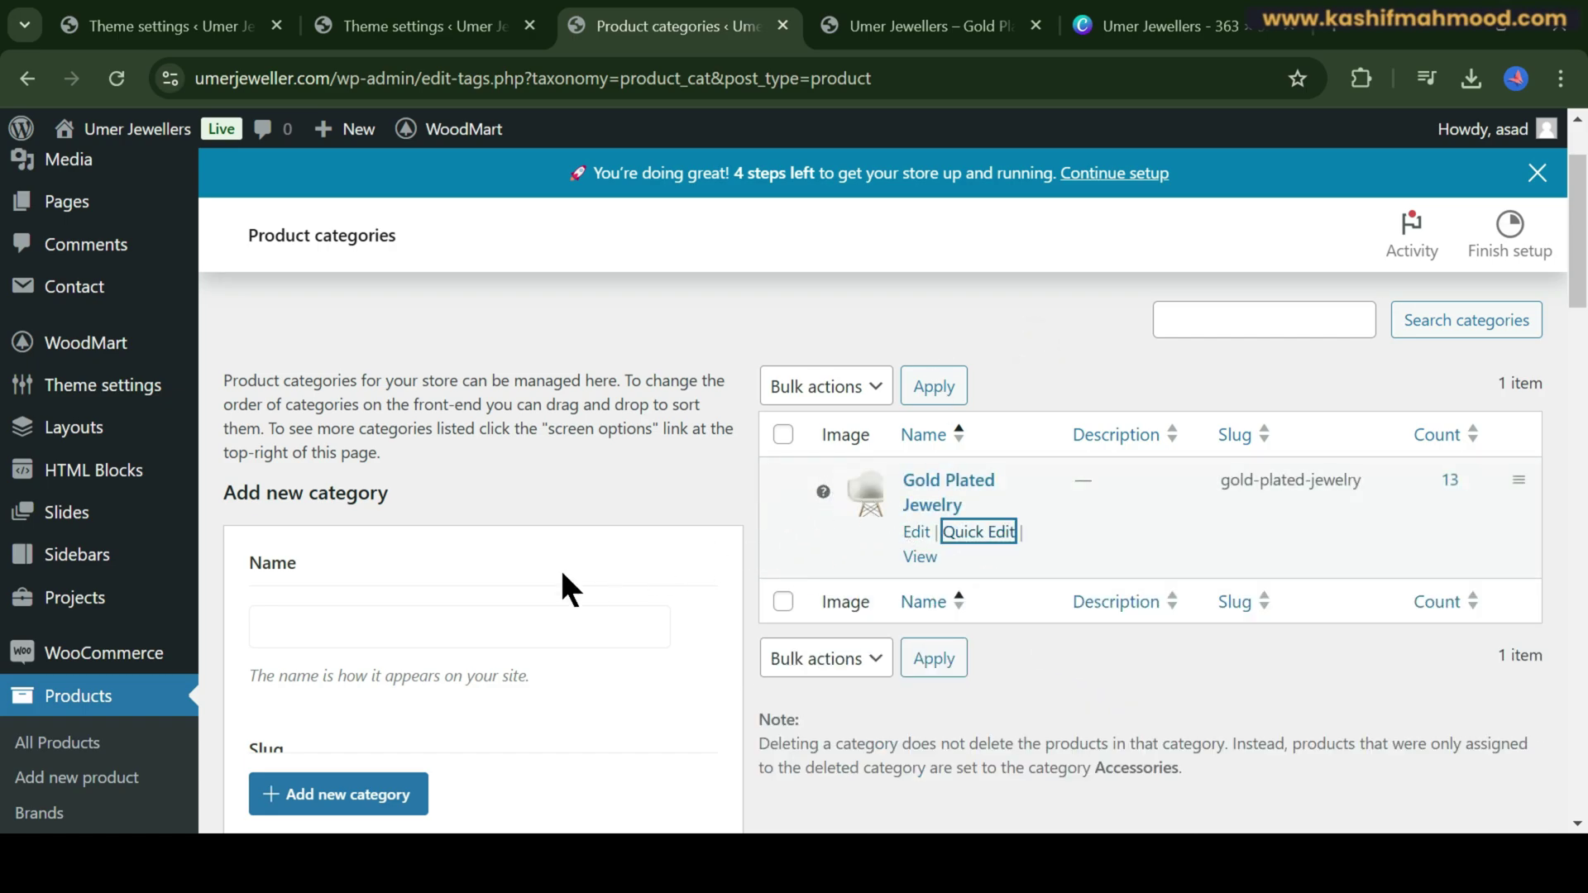
- Add a new product category named Gold Plated Bangles
{"action": "scroll", "coordinate": [570, 589], "scroll_direction": "down", "scroll_amount": 3}
{"action": "left_click", "coordinate": [383, 384]}
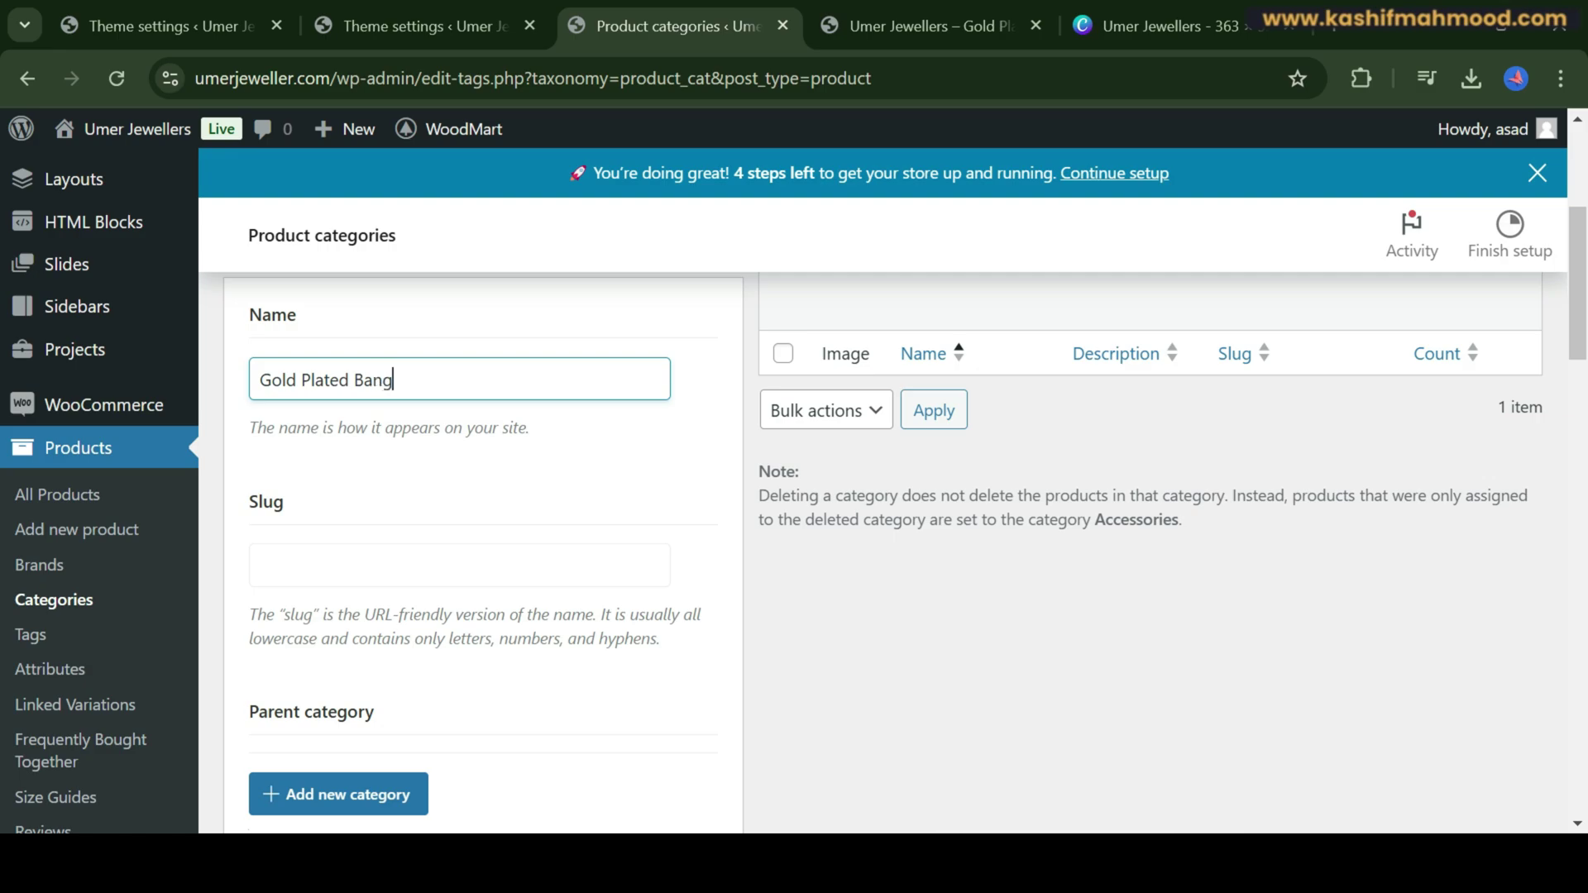
{"action": "key", "text": "Return"}
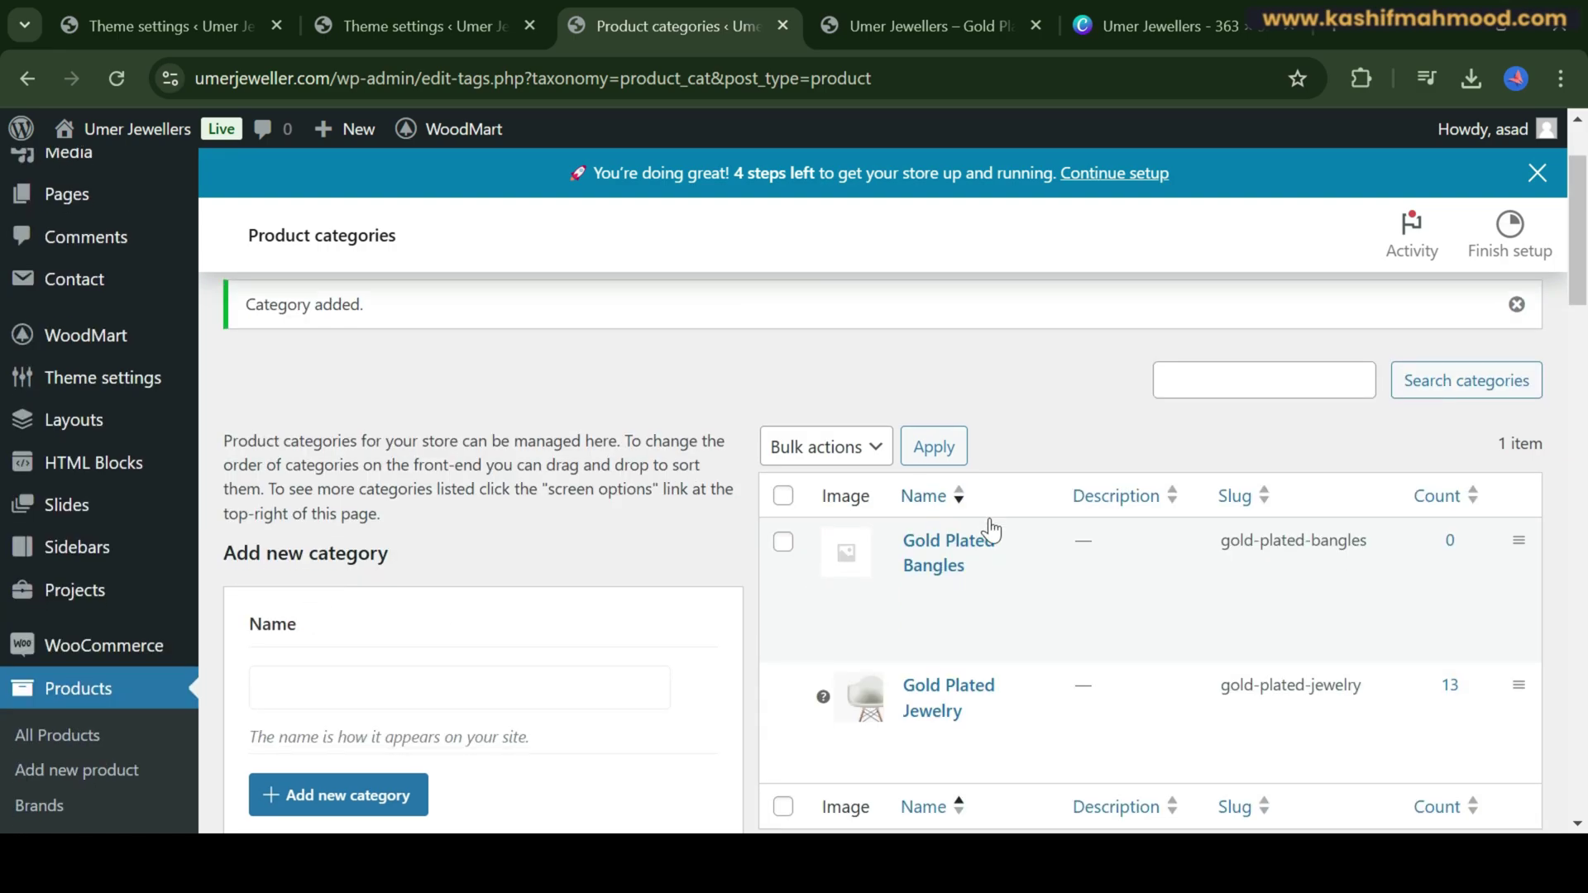
- Add a new product category named Gold Plated Bridal Jewelry Pakistan
{"action": "left_click", "coordinate": [444, 447]}
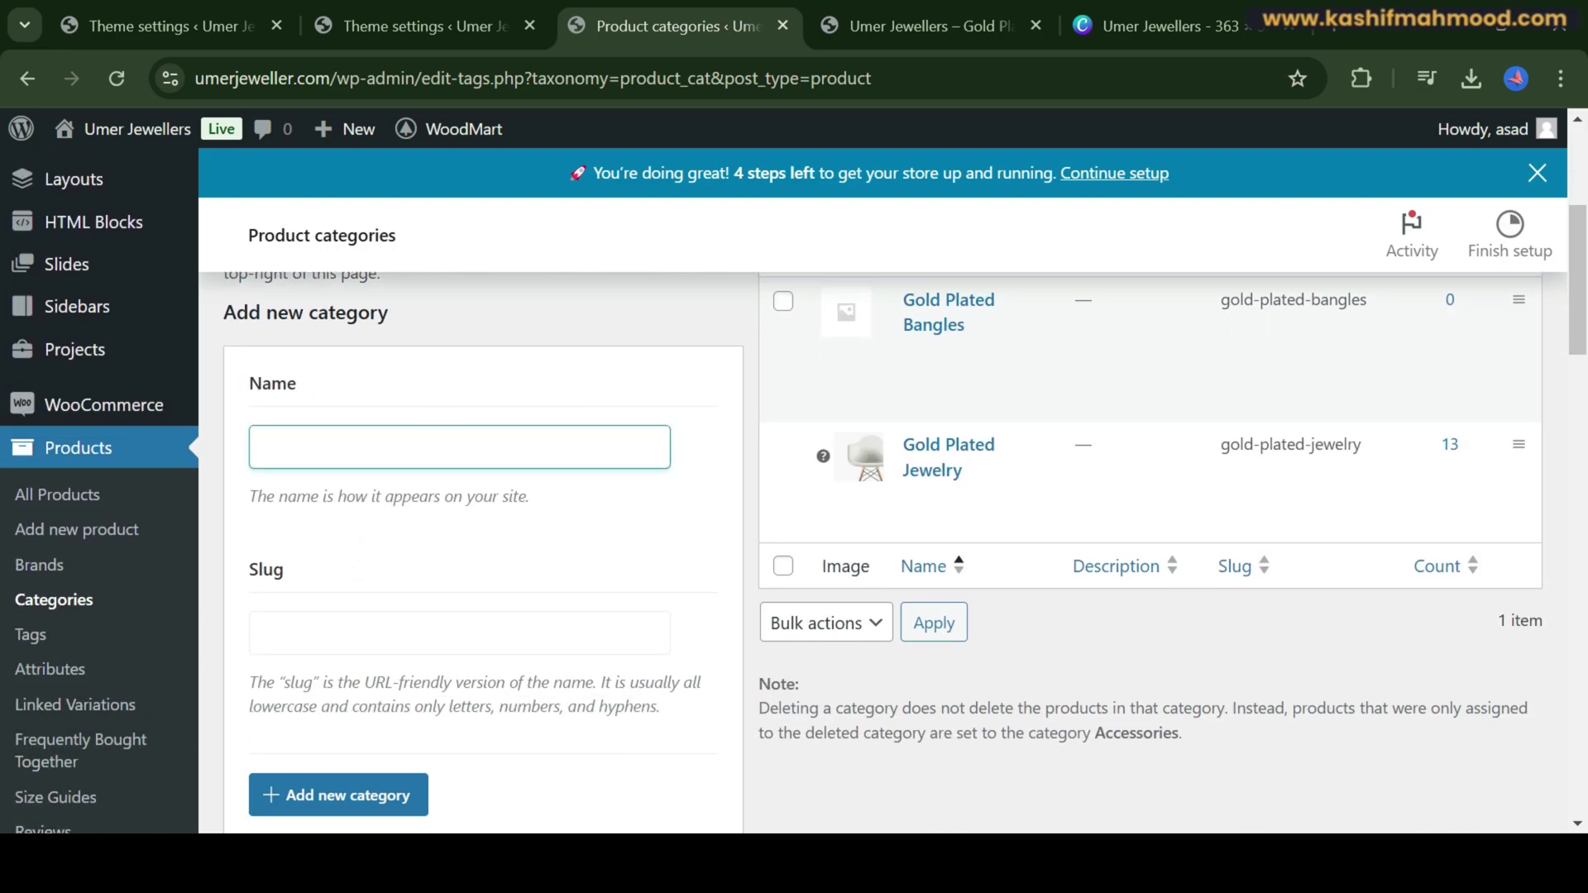
{"action": "type", "text": "Gold Plated Birda"}
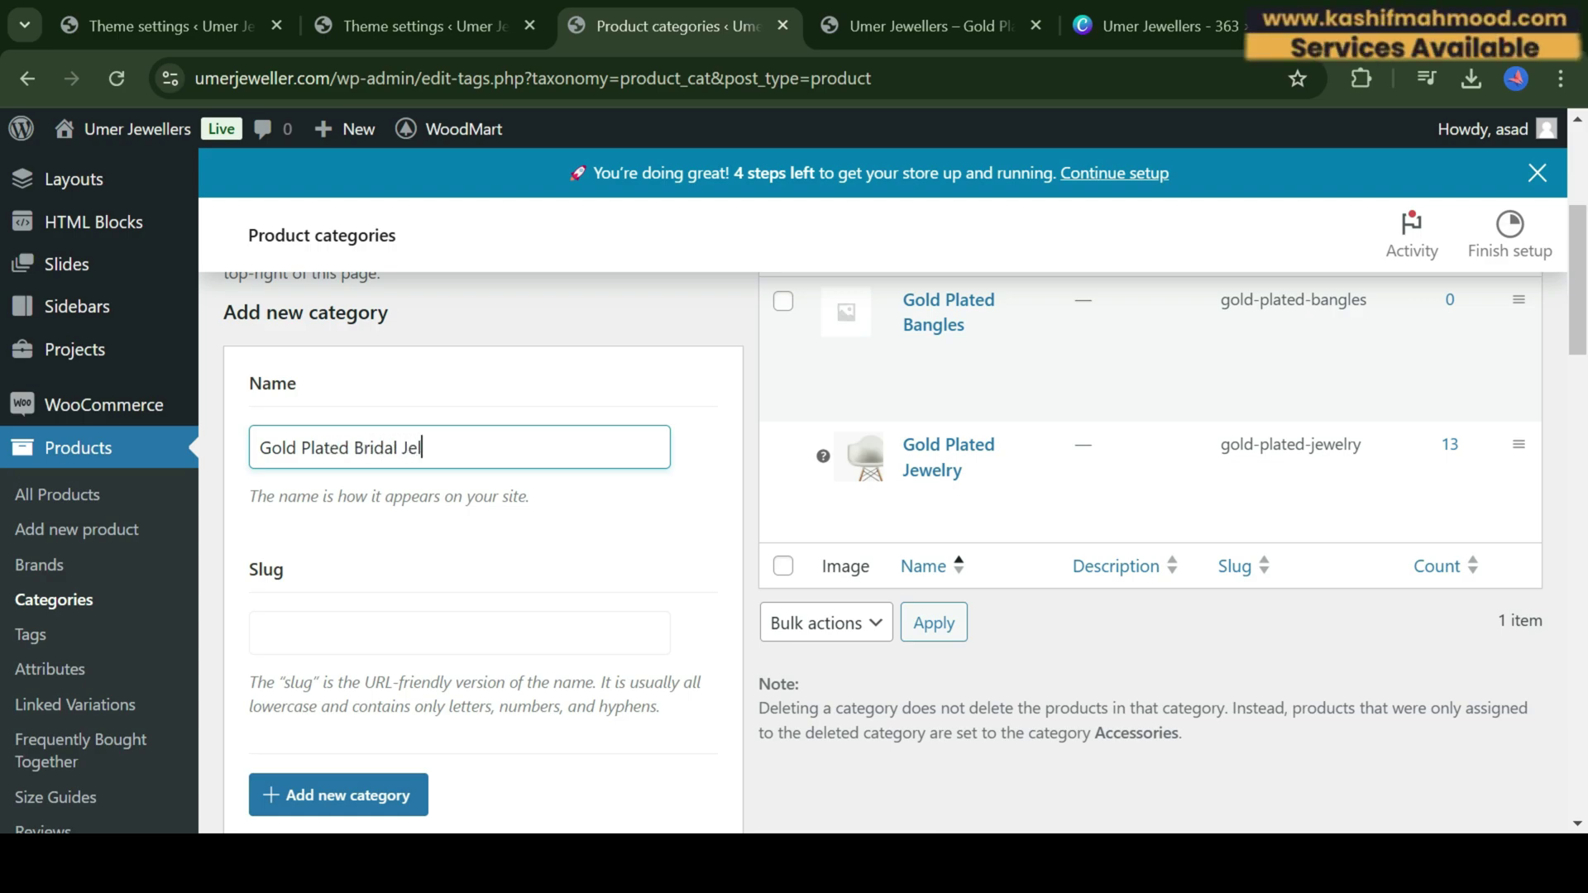
{"action": "type", "text": "l Jewl"}
{"action": "key", "text": "BackSpace"}
{"action": "type", "text": "elry Pakistan"}
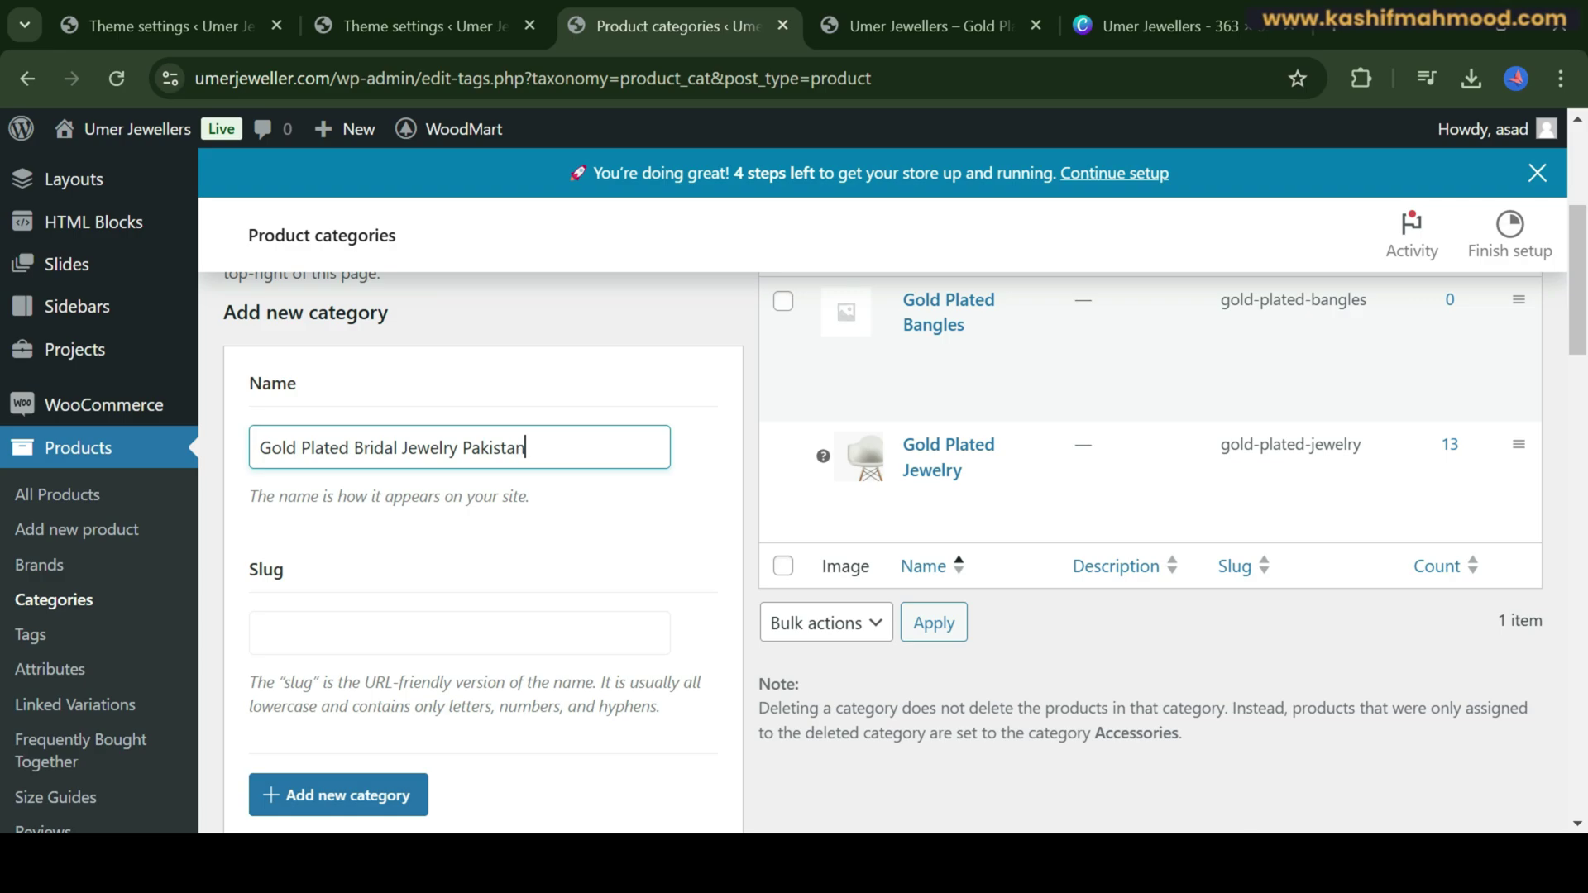
{"action": "left_click", "coordinate": [339, 795]}
{"action": "scroll", "coordinate": [832, 653], "scroll_direction": "down", "scroll_amount": 4}
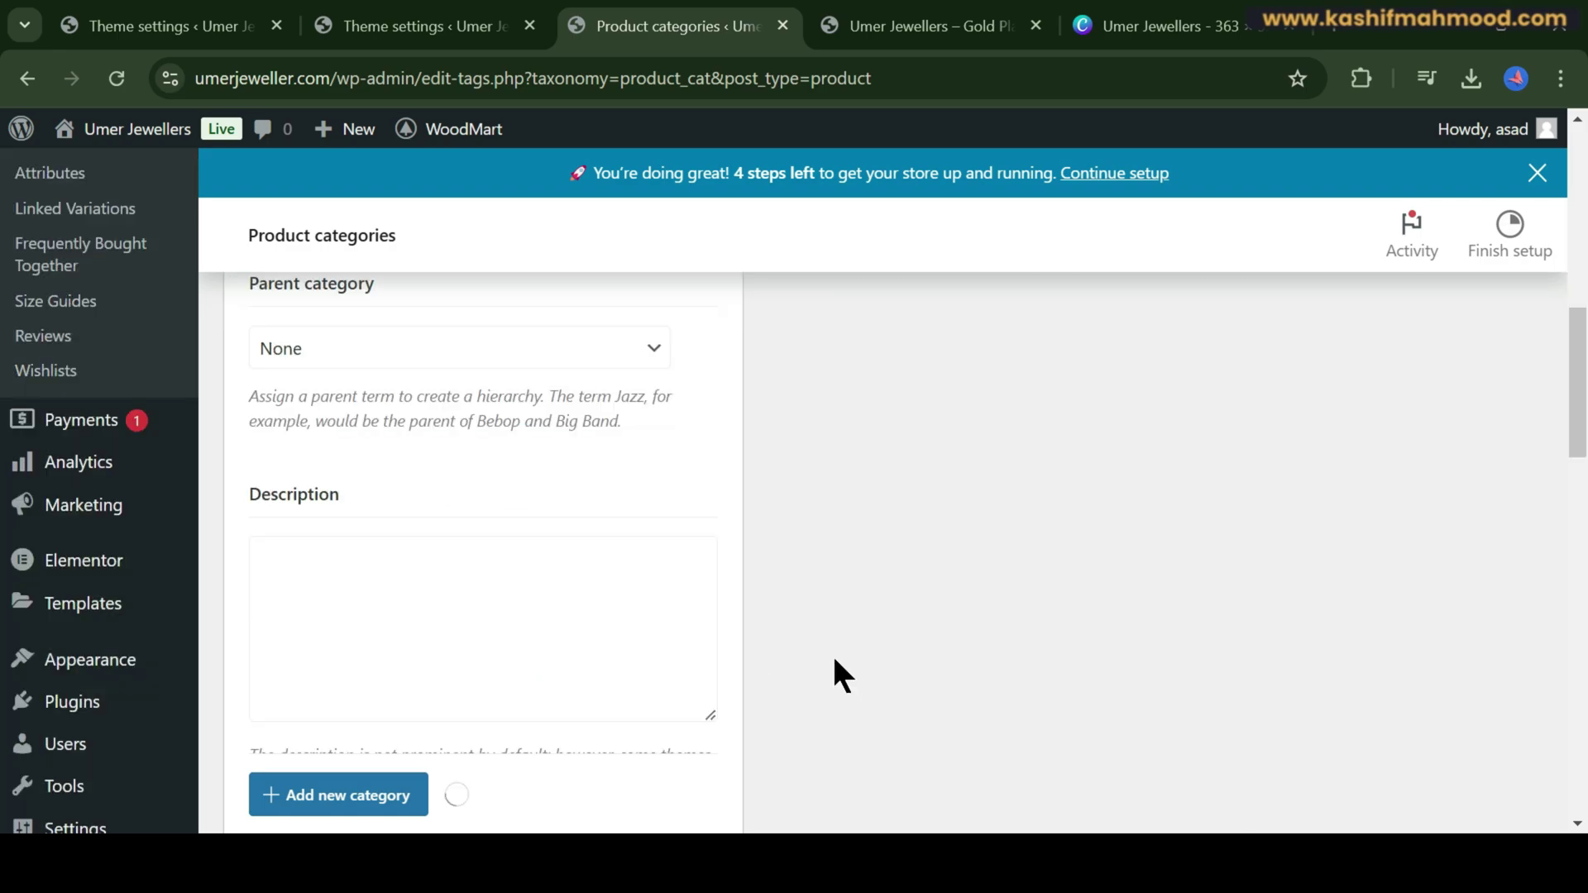
{"action": "scroll", "coordinate": [831, 653], "scroll_direction": "up", "scroll_amount": 5}
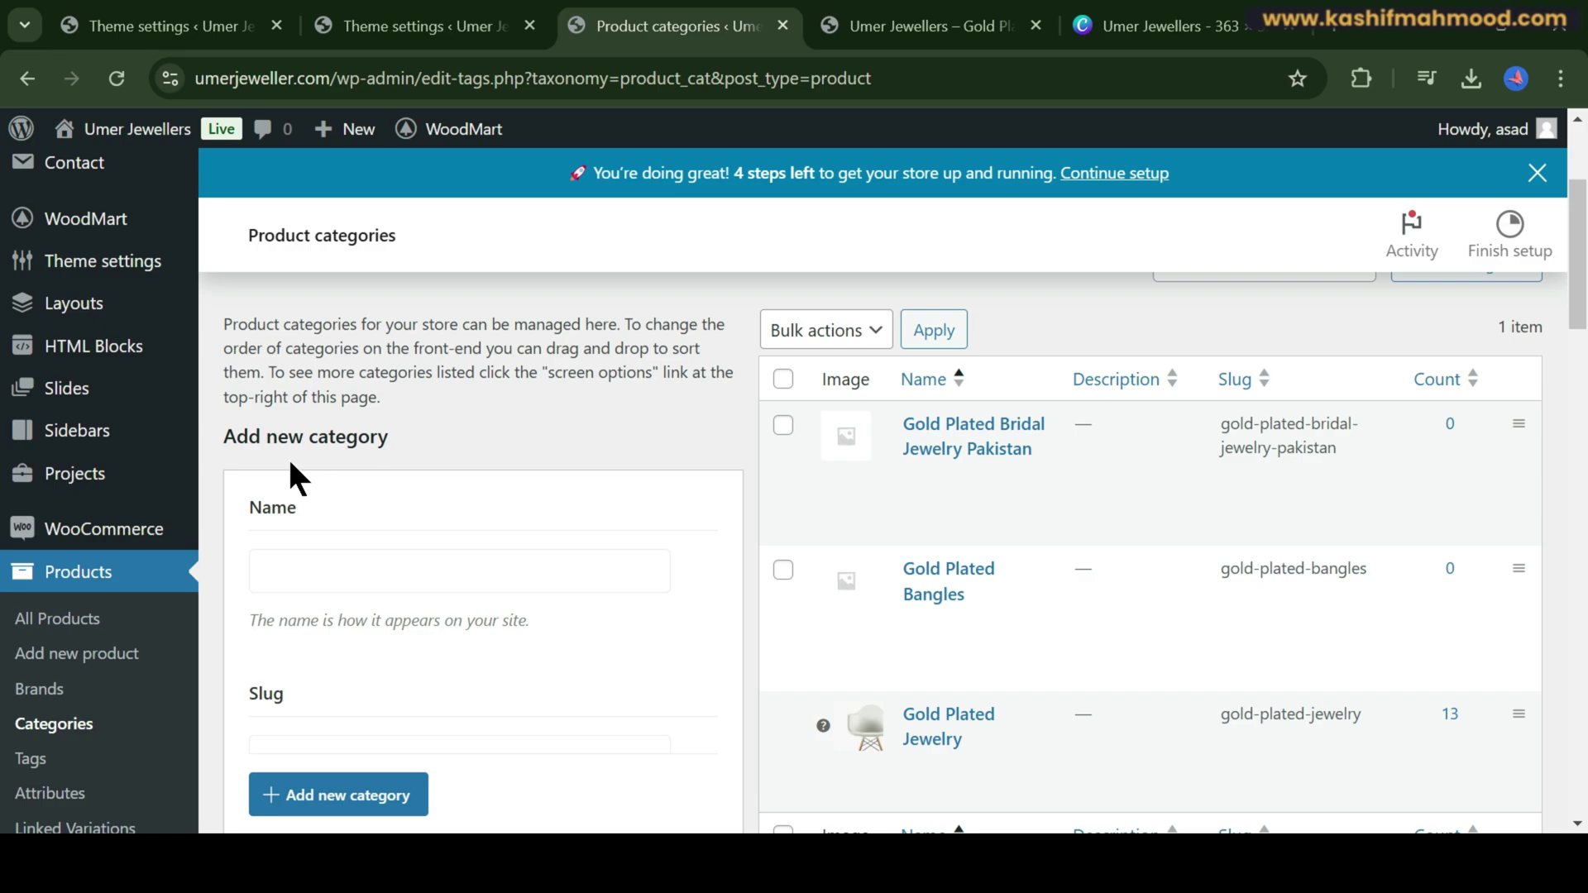
- Open the site's menu editor with the Jewelry Store Menu
{"action": "scroll", "coordinate": [89, 500], "scroll_direction": "down", "scroll_amount": 6}
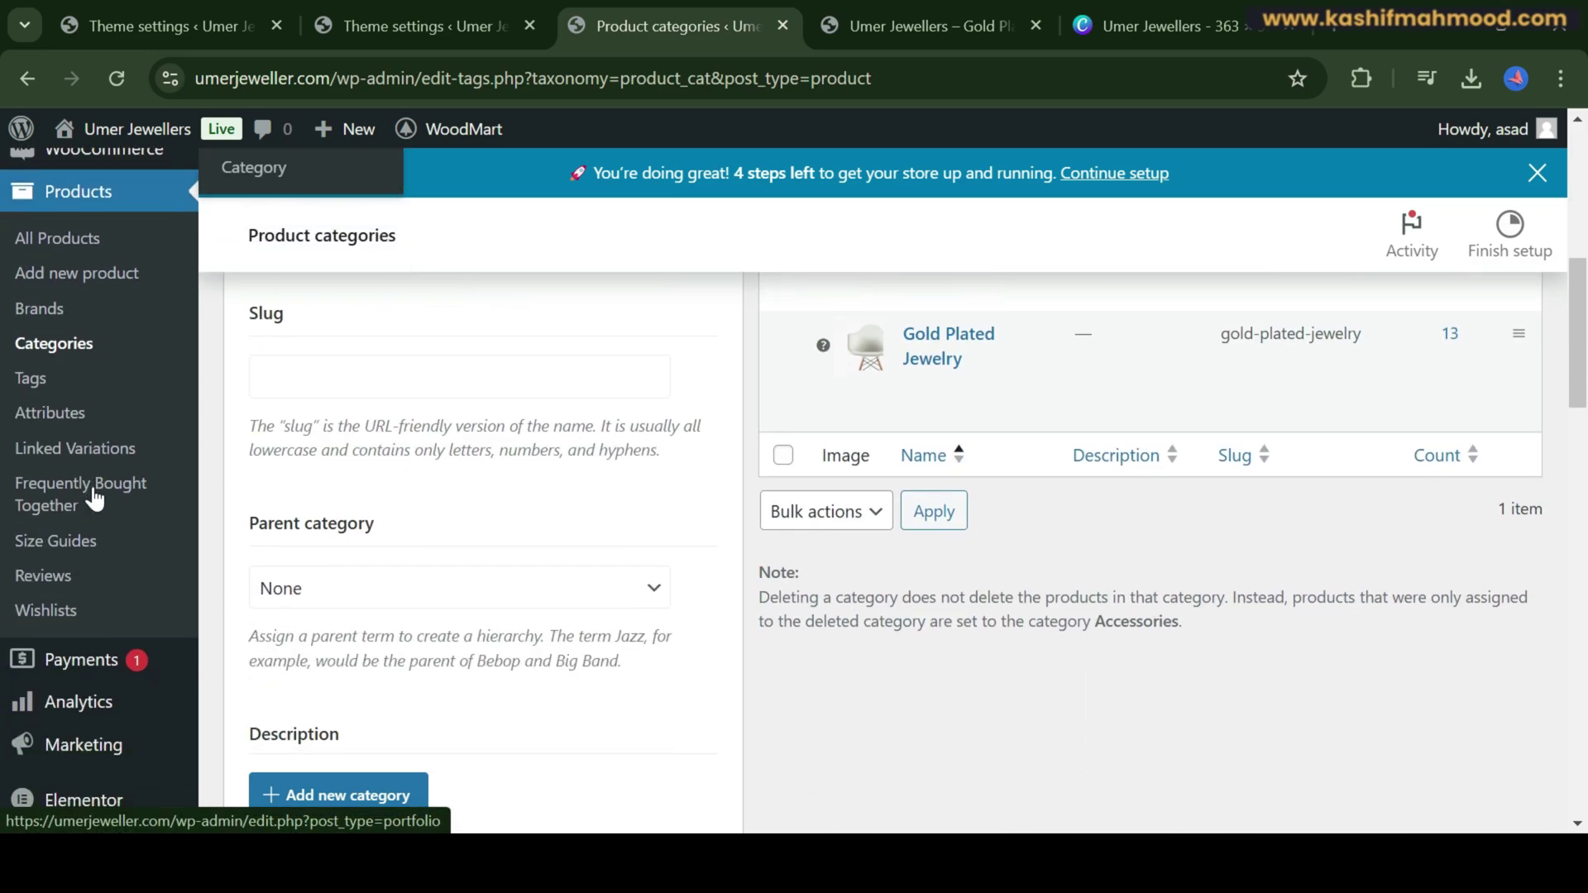
{"action": "scroll", "coordinate": [92, 520], "scroll_direction": "down", "scroll_amount": 3}
{"action": "mouse_move", "coordinate": [88, 546]}
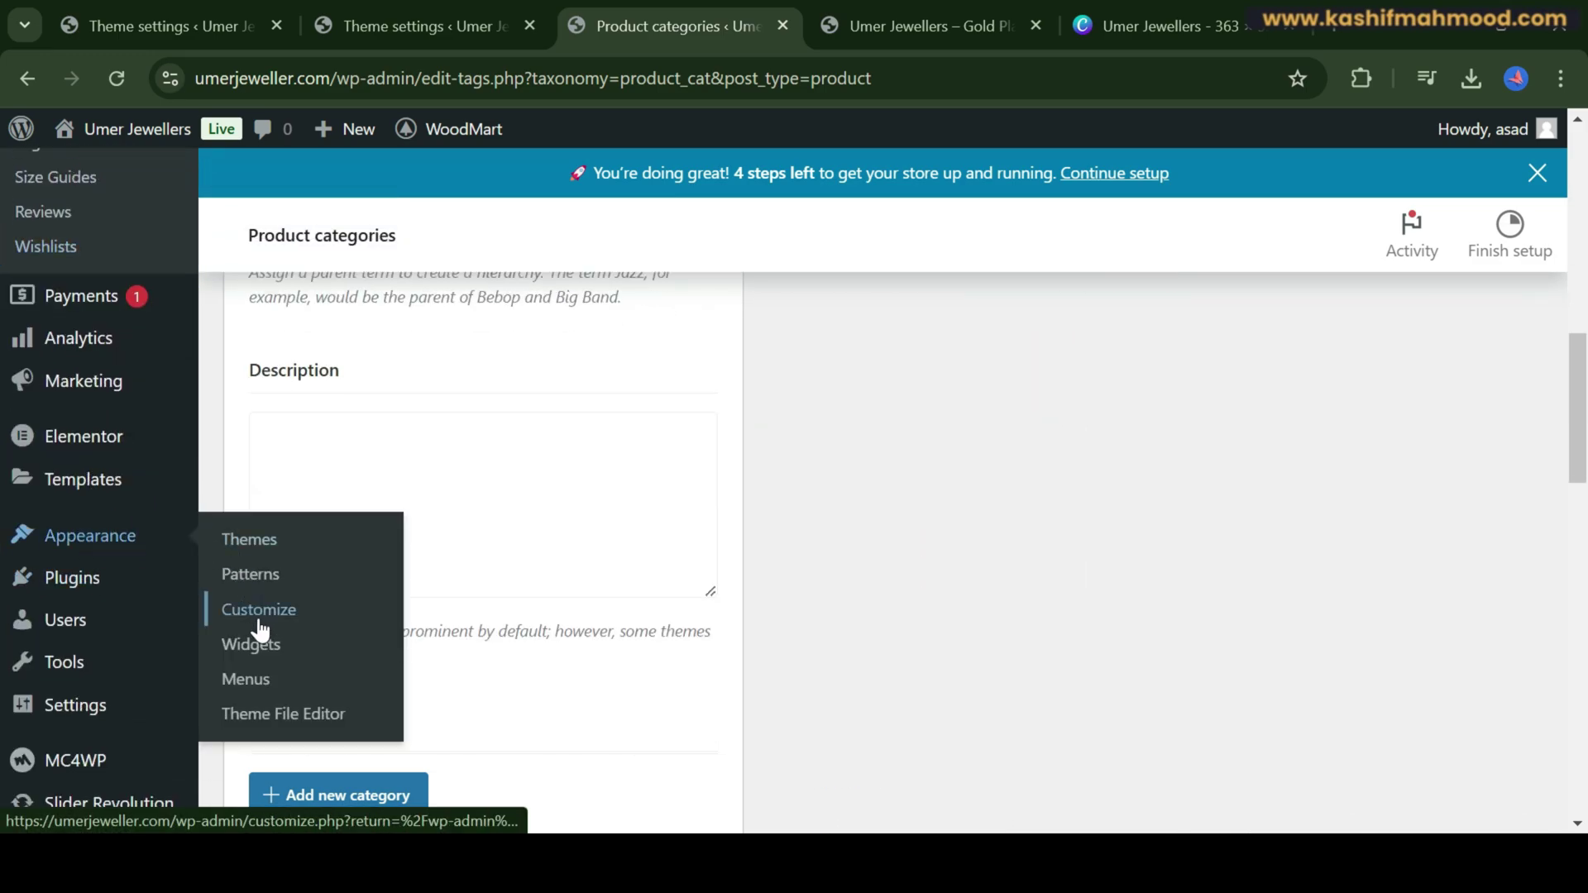
{"action": "left_click", "coordinate": [240, 673]}
{"action": "scroll", "coordinate": [463, 318], "scroll_direction": "up", "scroll_amount": 2}
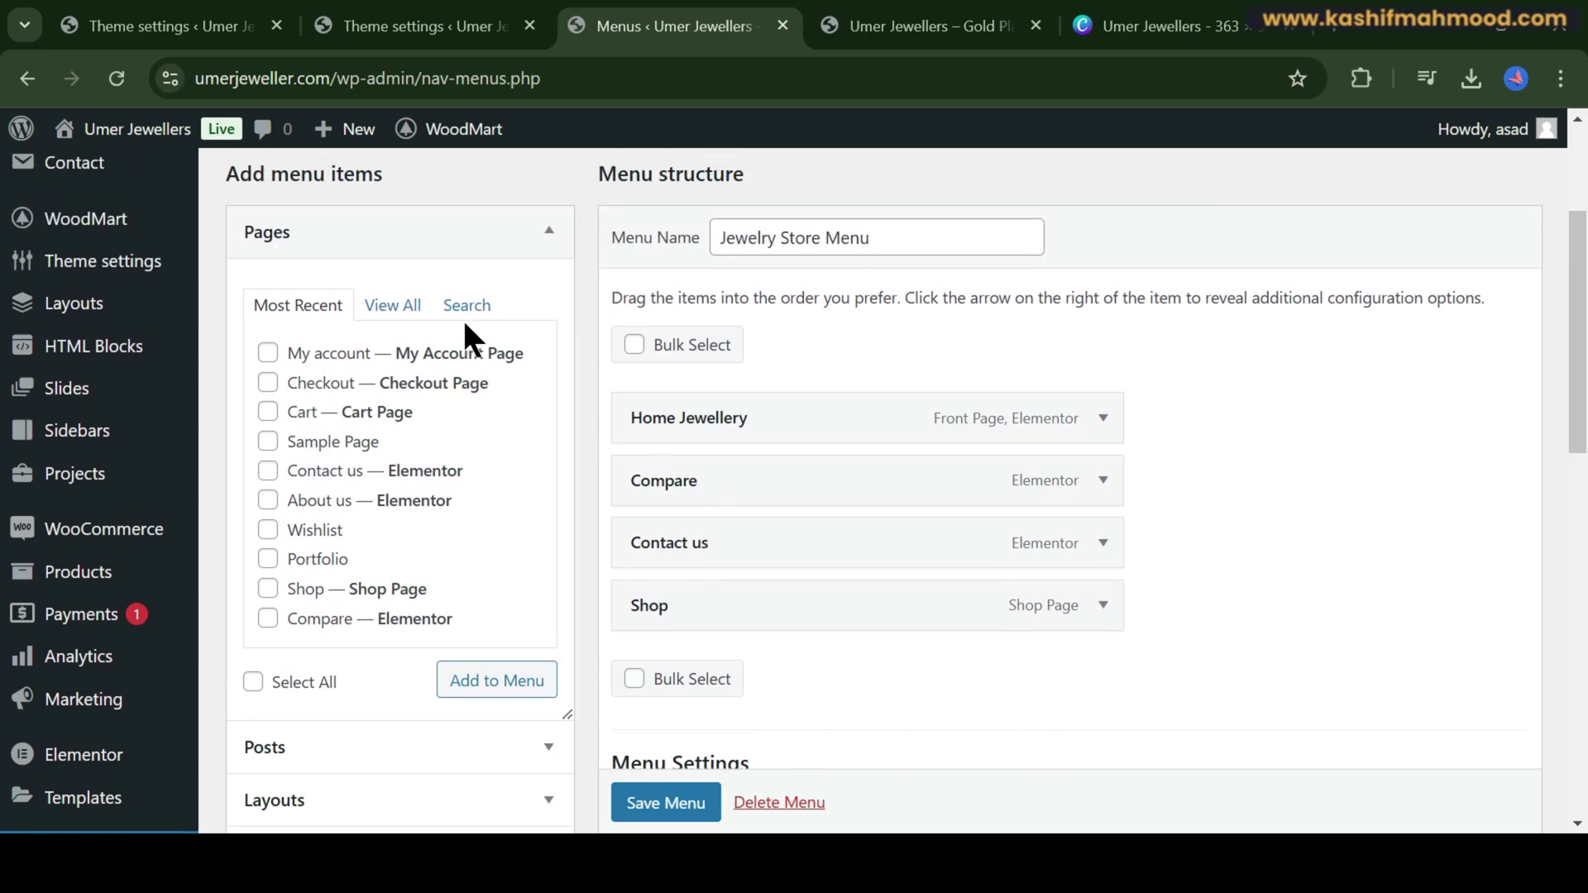
- Add the product categories Gold Plated Bangles, Gold Plated Bridal Jewelry Pakistan and Gold Plated Jewelry to the Jewelry Store Menu
{"action": "scroll", "coordinate": [387, 486], "scroll_direction": "down", "scroll_amount": 5}
{"action": "scroll", "coordinate": [387, 486], "scroll_direction": "down", "scroll_amount": 8}
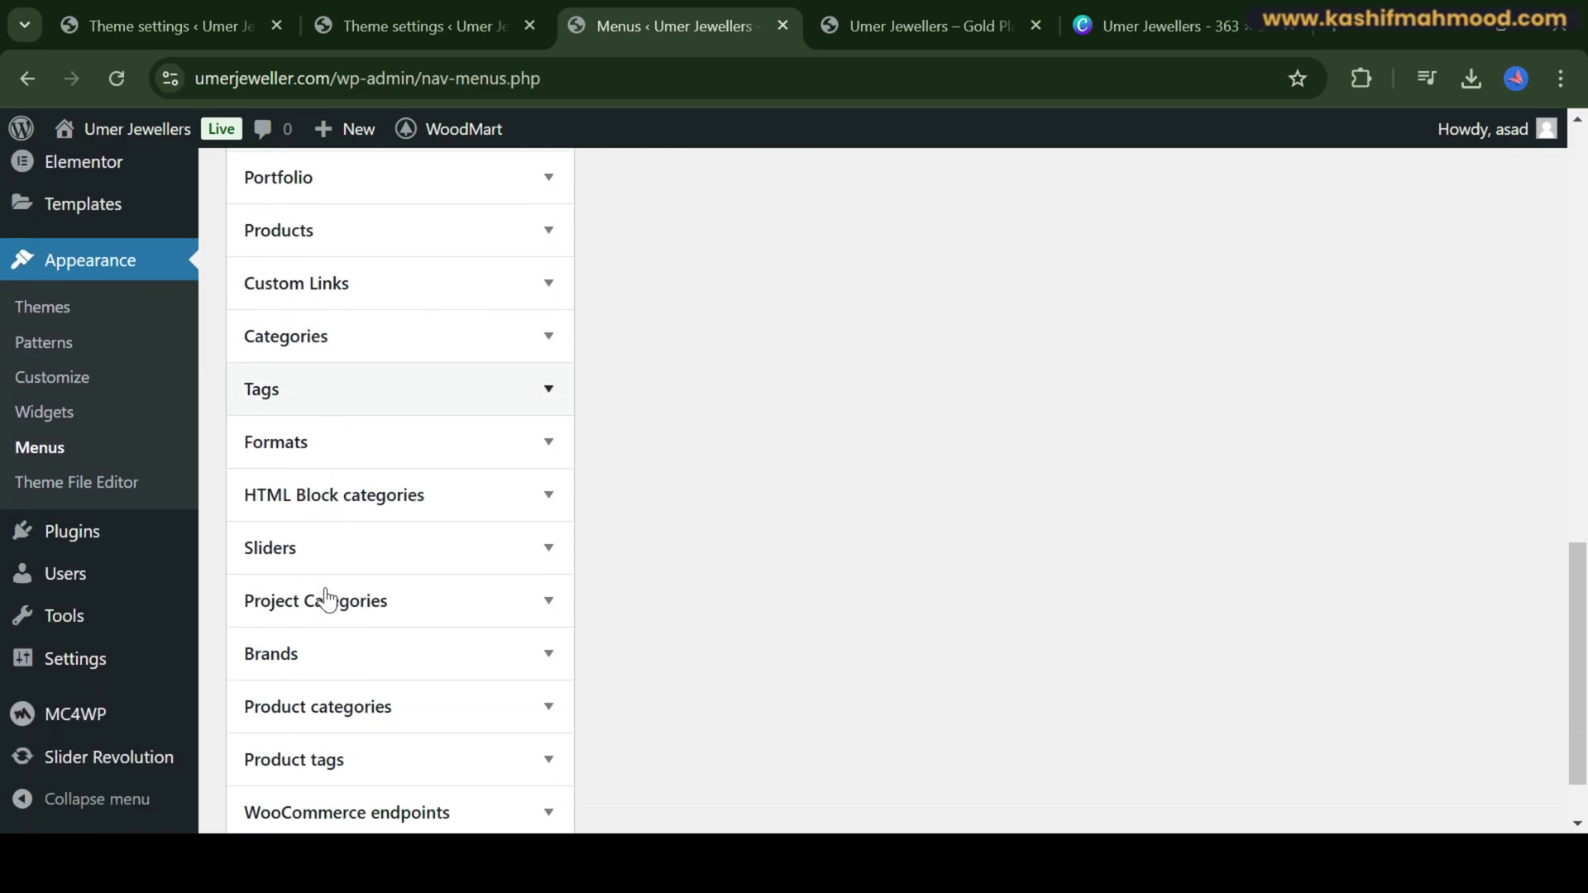
{"action": "left_click", "coordinate": [362, 637]}
{"action": "scroll", "coordinate": [380, 562], "scroll_direction": "down", "scroll_amount": 3}
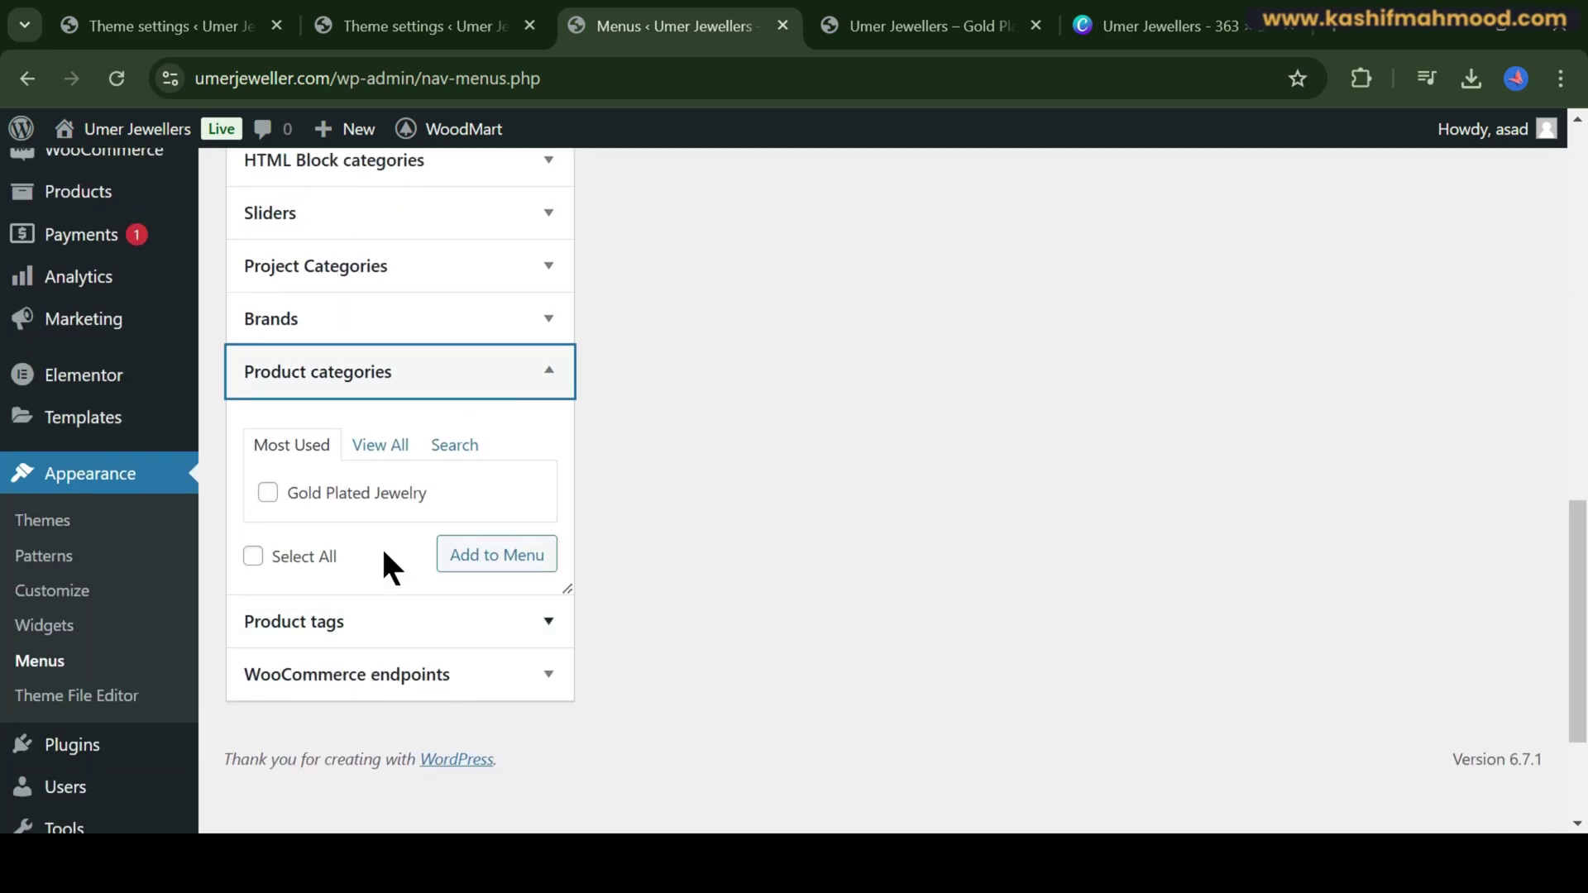
{"action": "left_click", "coordinate": [397, 461]}
{"action": "left_click", "coordinate": [267, 493]}
{"action": "left_click", "coordinate": [267, 522]}
{"action": "left_click", "coordinate": [267, 551]}
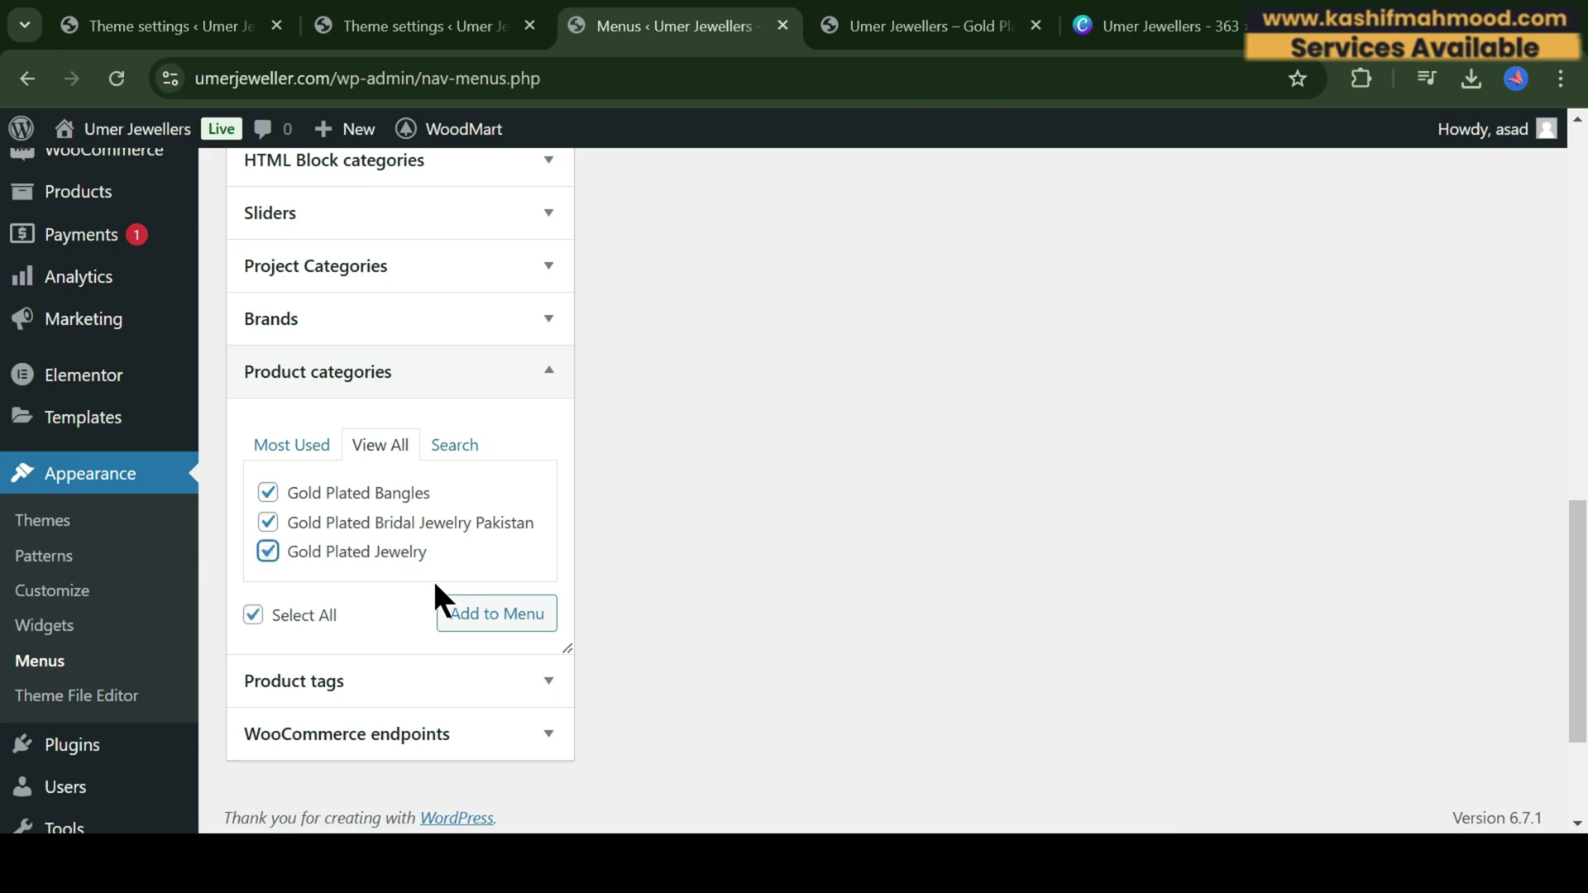
{"action": "left_click", "coordinate": [447, 612]}
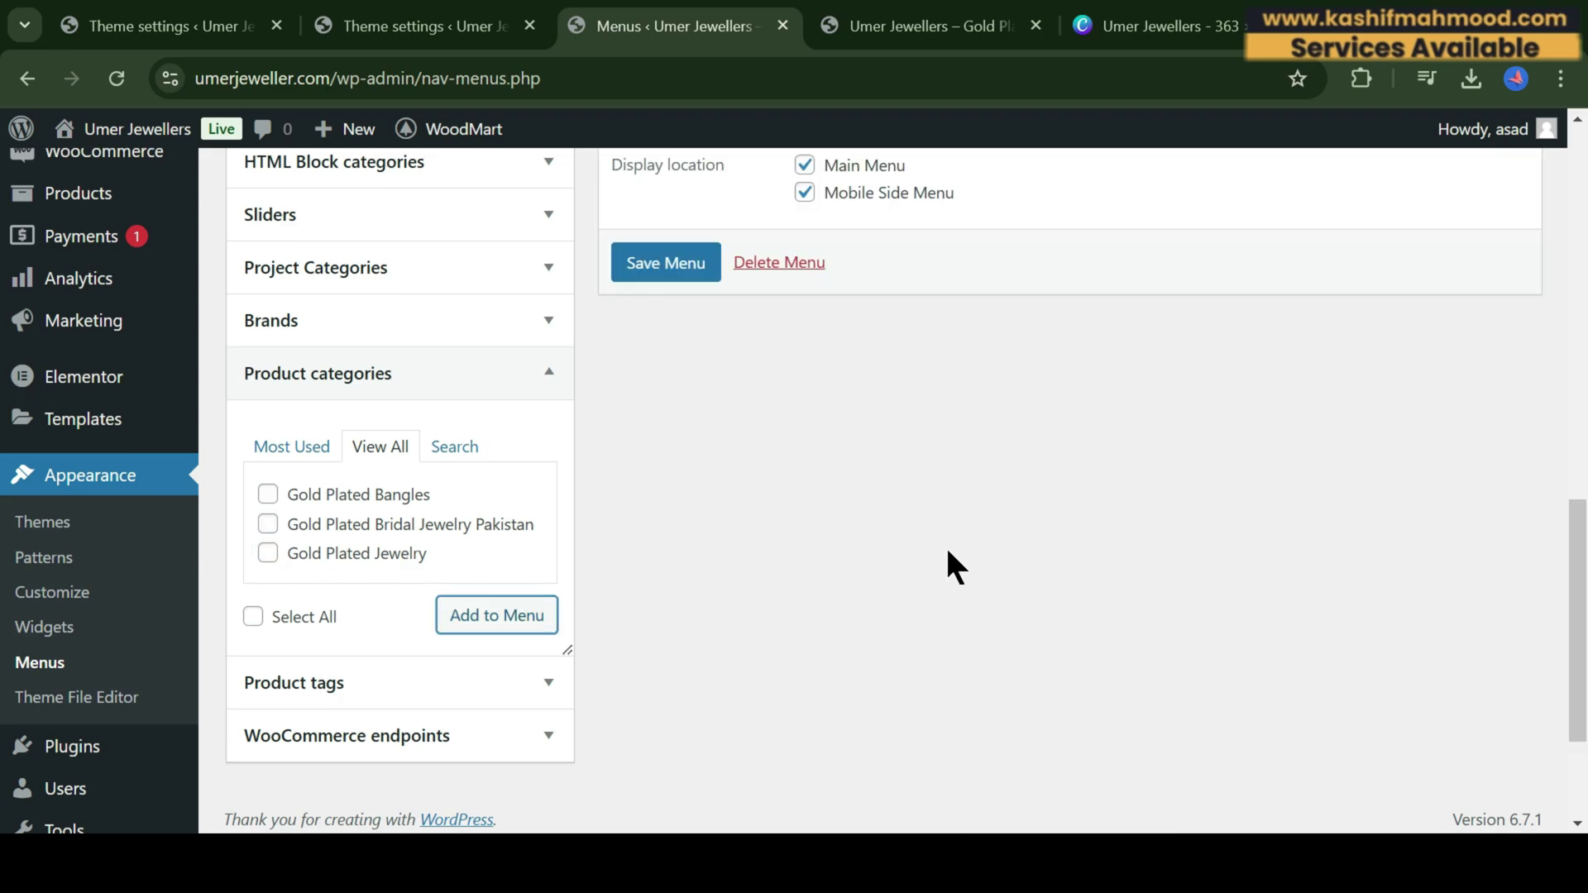
- Nest the three gold plated category items as sub items under Shop in the menu structure
{"action": "scroll", "coordinate": [945, 544], "scroll_direction": "up", "scroll_amount": 7}
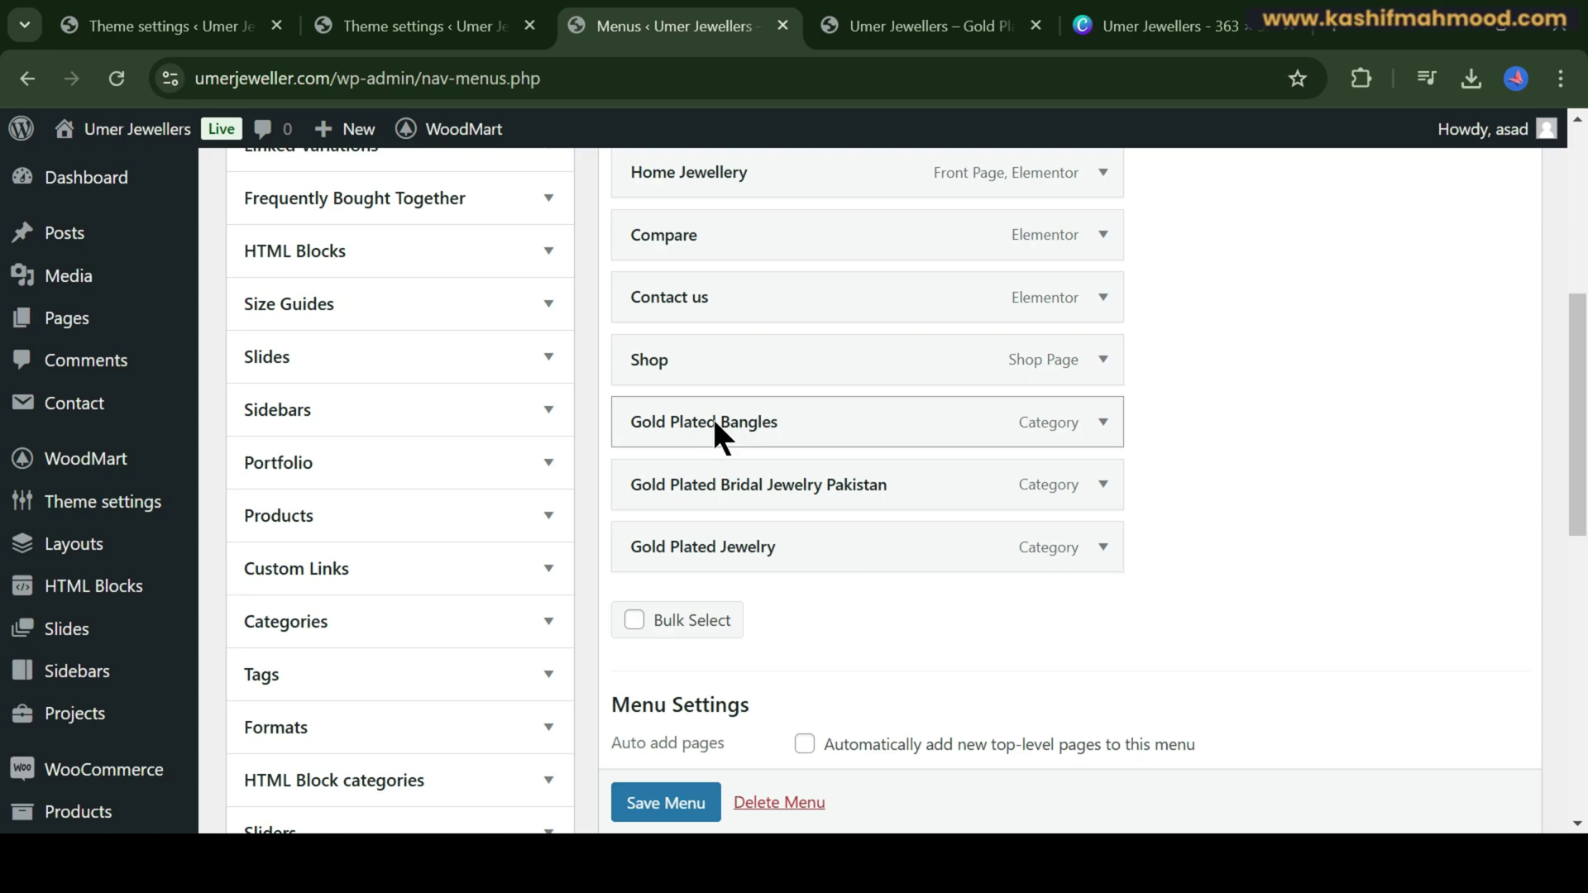
{"action": "left_click_drag", "start_coordinate": [712, 415], "coordinate": [781, 475]}
{"action": "left_click_drag", "start_coordinate": [731, 560], "coordinate": [766, 557]}
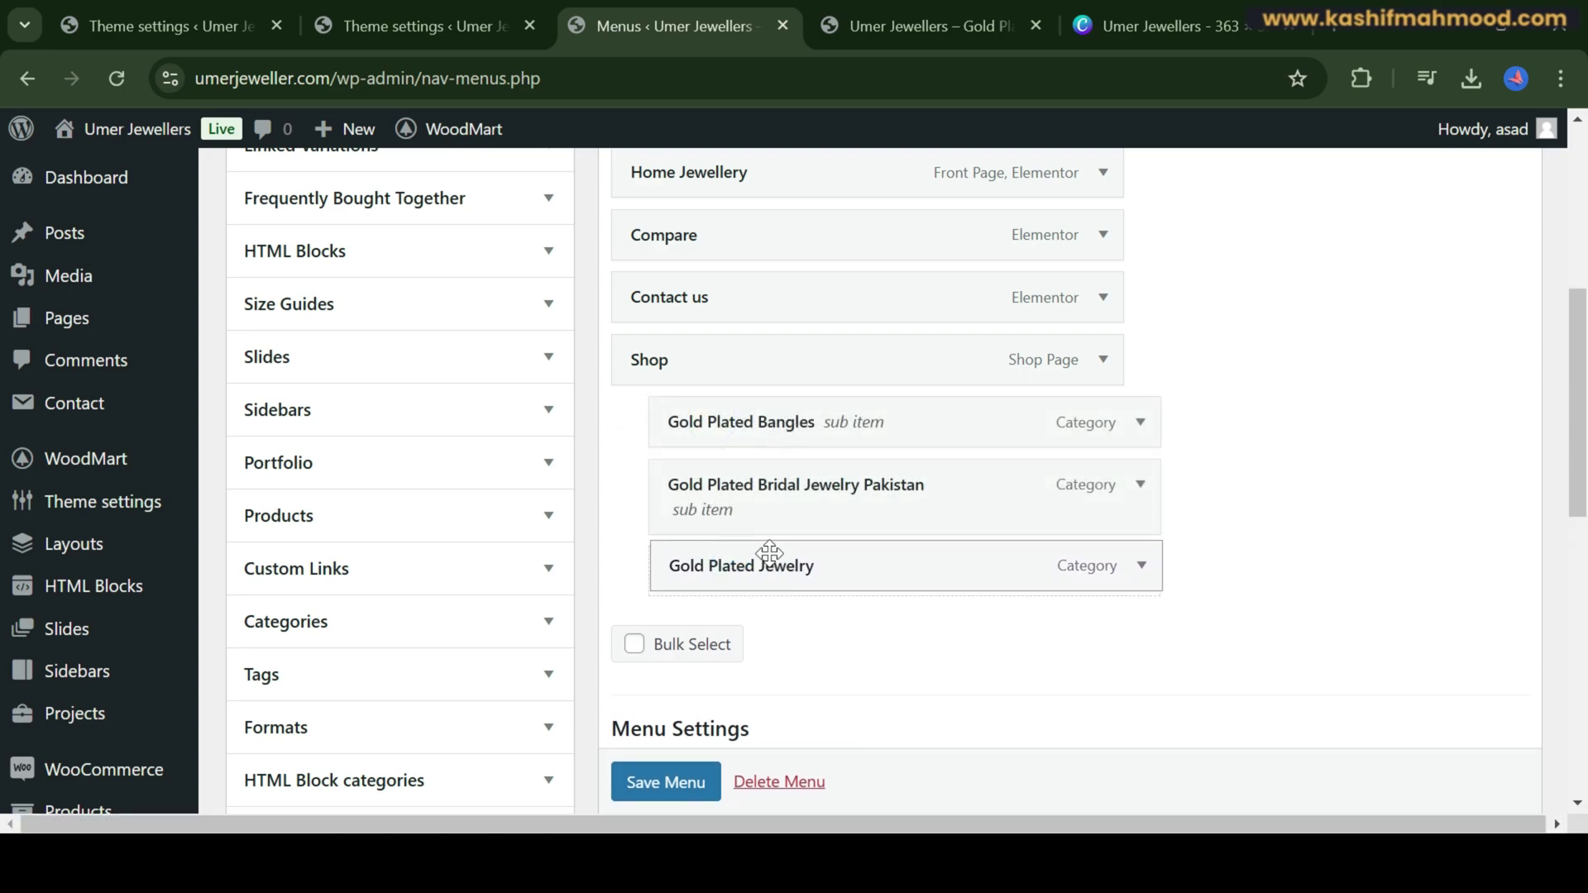
- Shorten the three sub items' navigation labels to Bangles, Bridal Jewelry and Jewelry, and save the menu
{"action": "left_click", "coordinate": [1141, 572]}
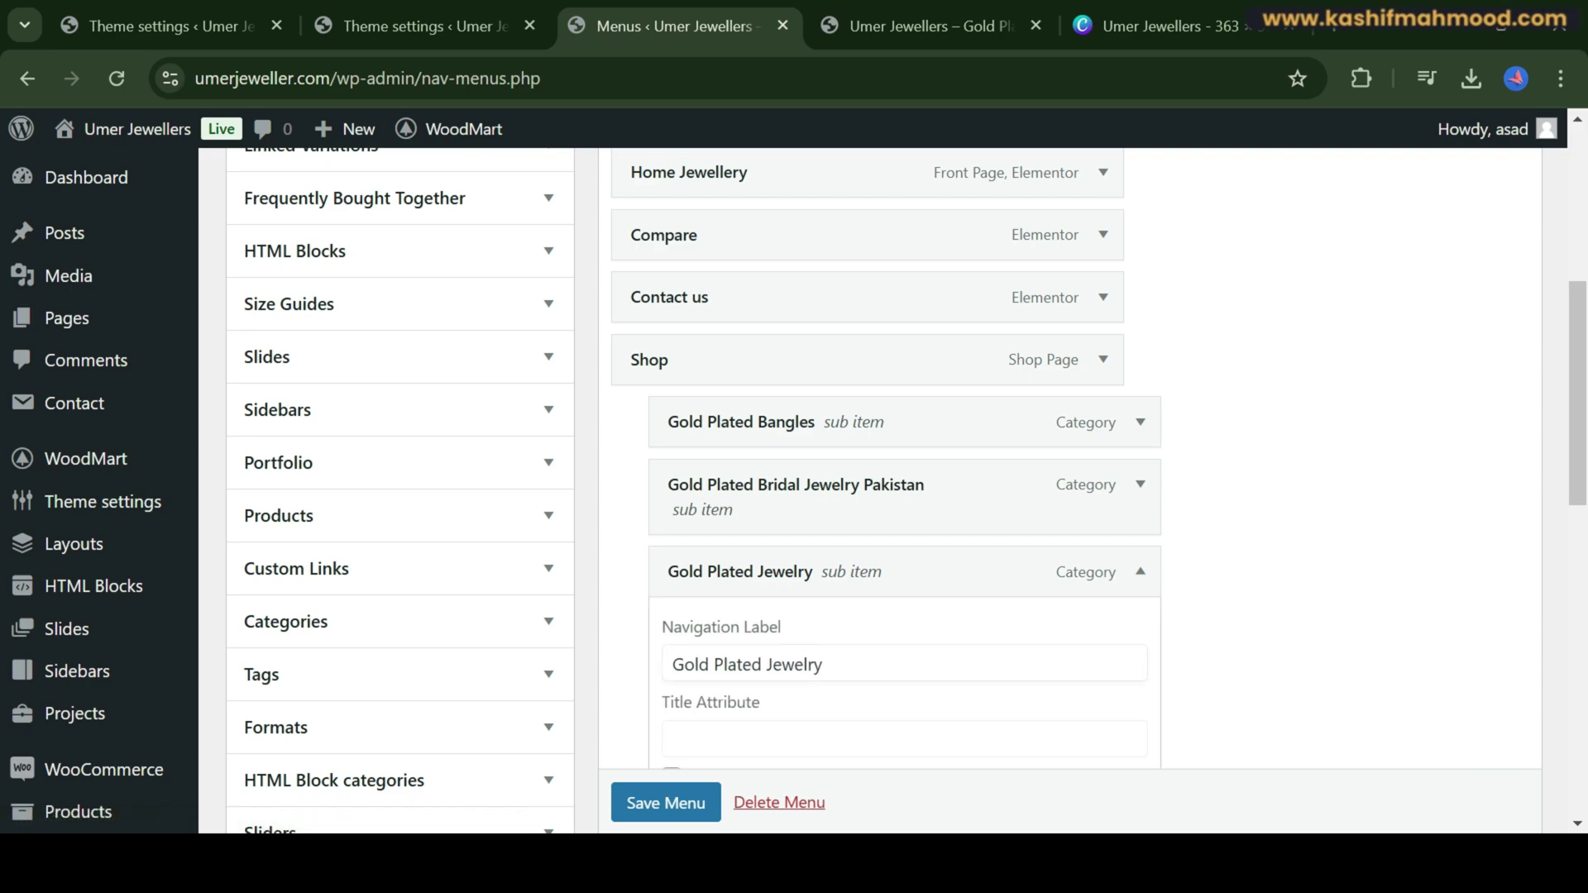
{"action": "left_click_drag", "start_coordinate": [765, 664], "coordinate": [588, 659]}
{"action": "key", "text": "BackSpace"}
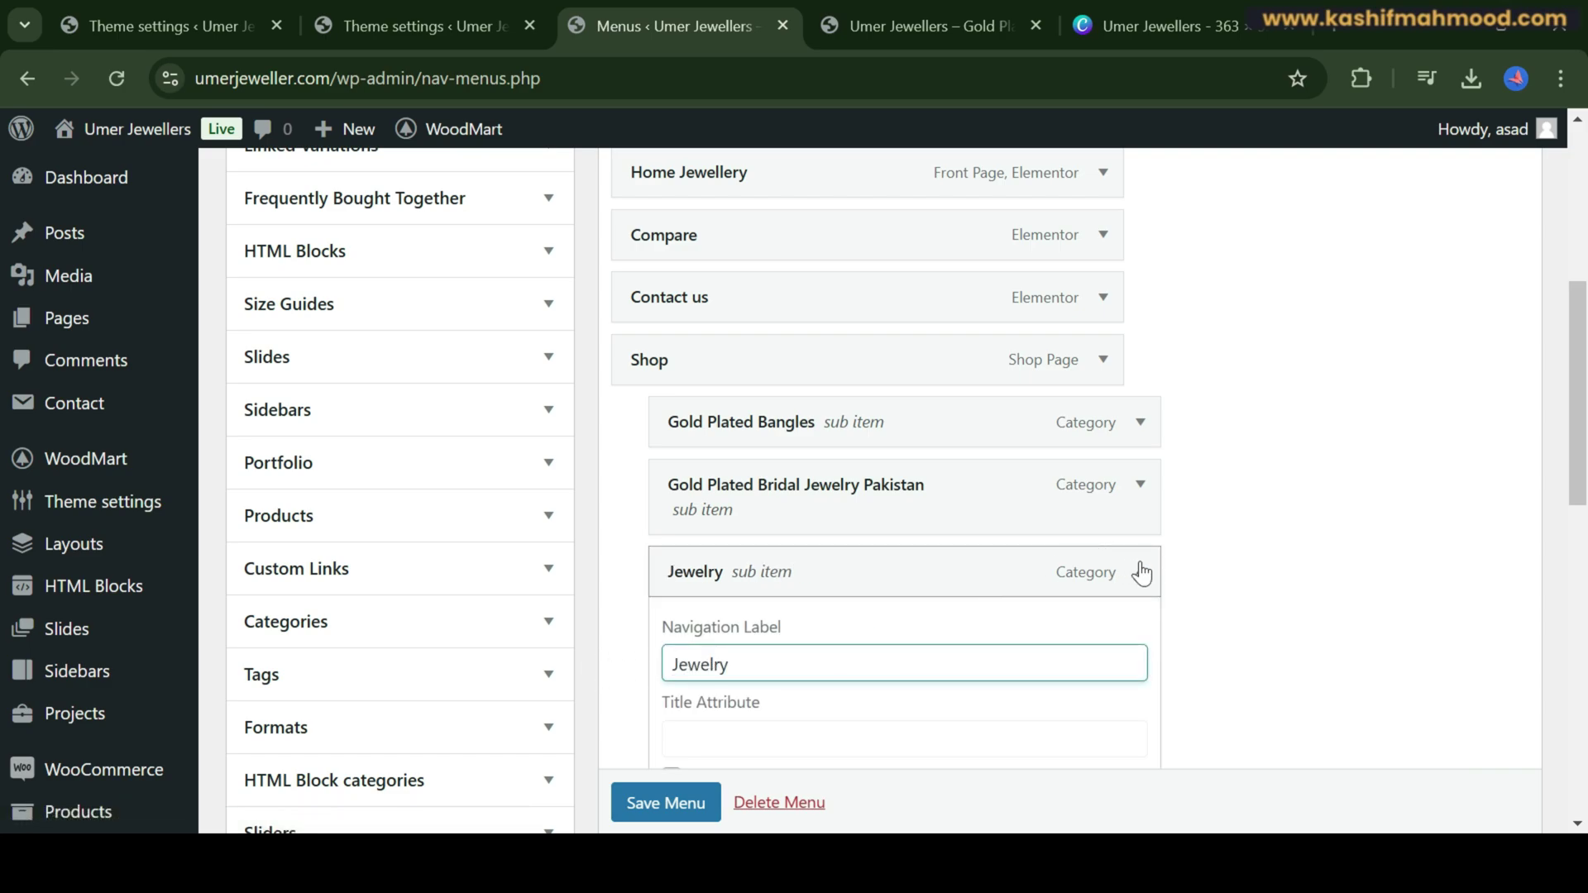
{"action": "left_click", "coordinate": [1140, 572]}
{"action": "left_click", "coordinate": [1141, 485]}
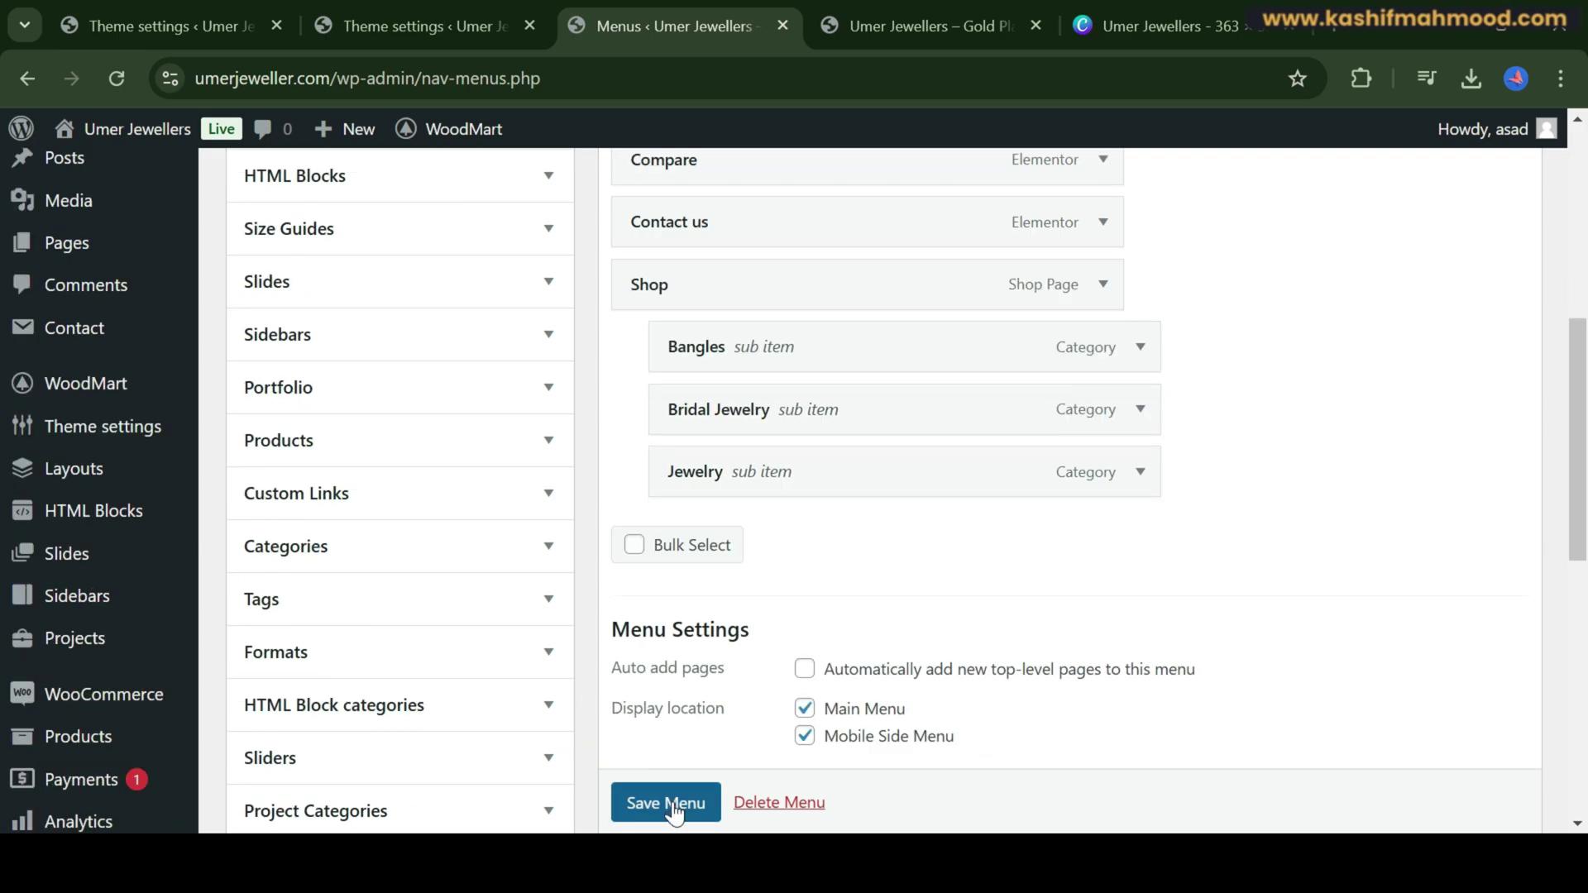
{"action": "left_click", "coordinate": [670, 804]}
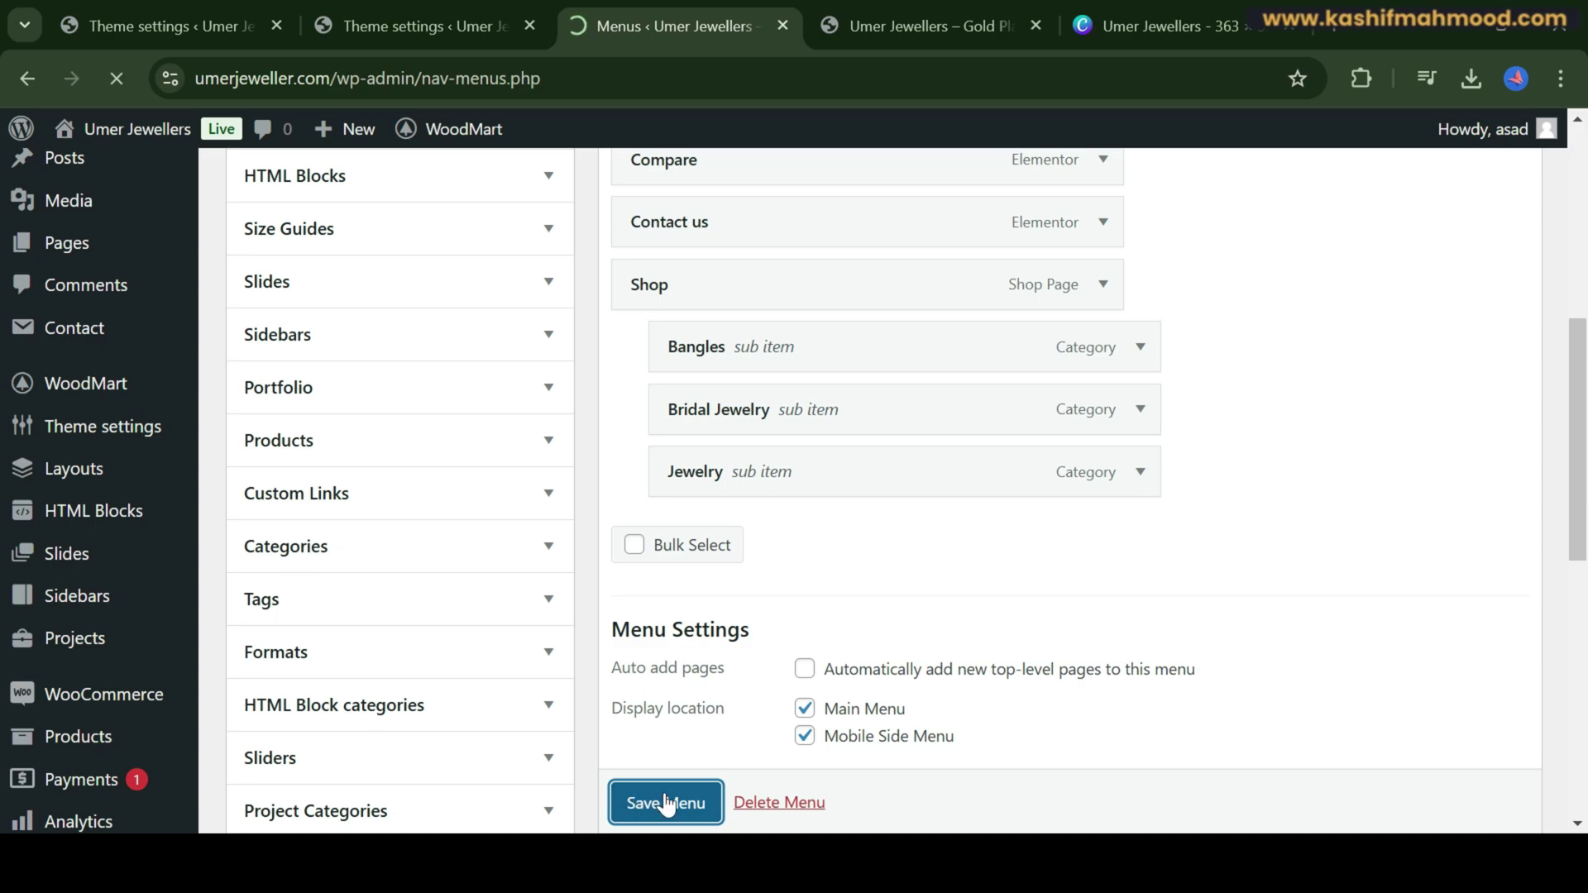
- Close the developer tools on the storefront page and return to the menu editor
{"action": "left_click", "coordinate": [927, 27]}
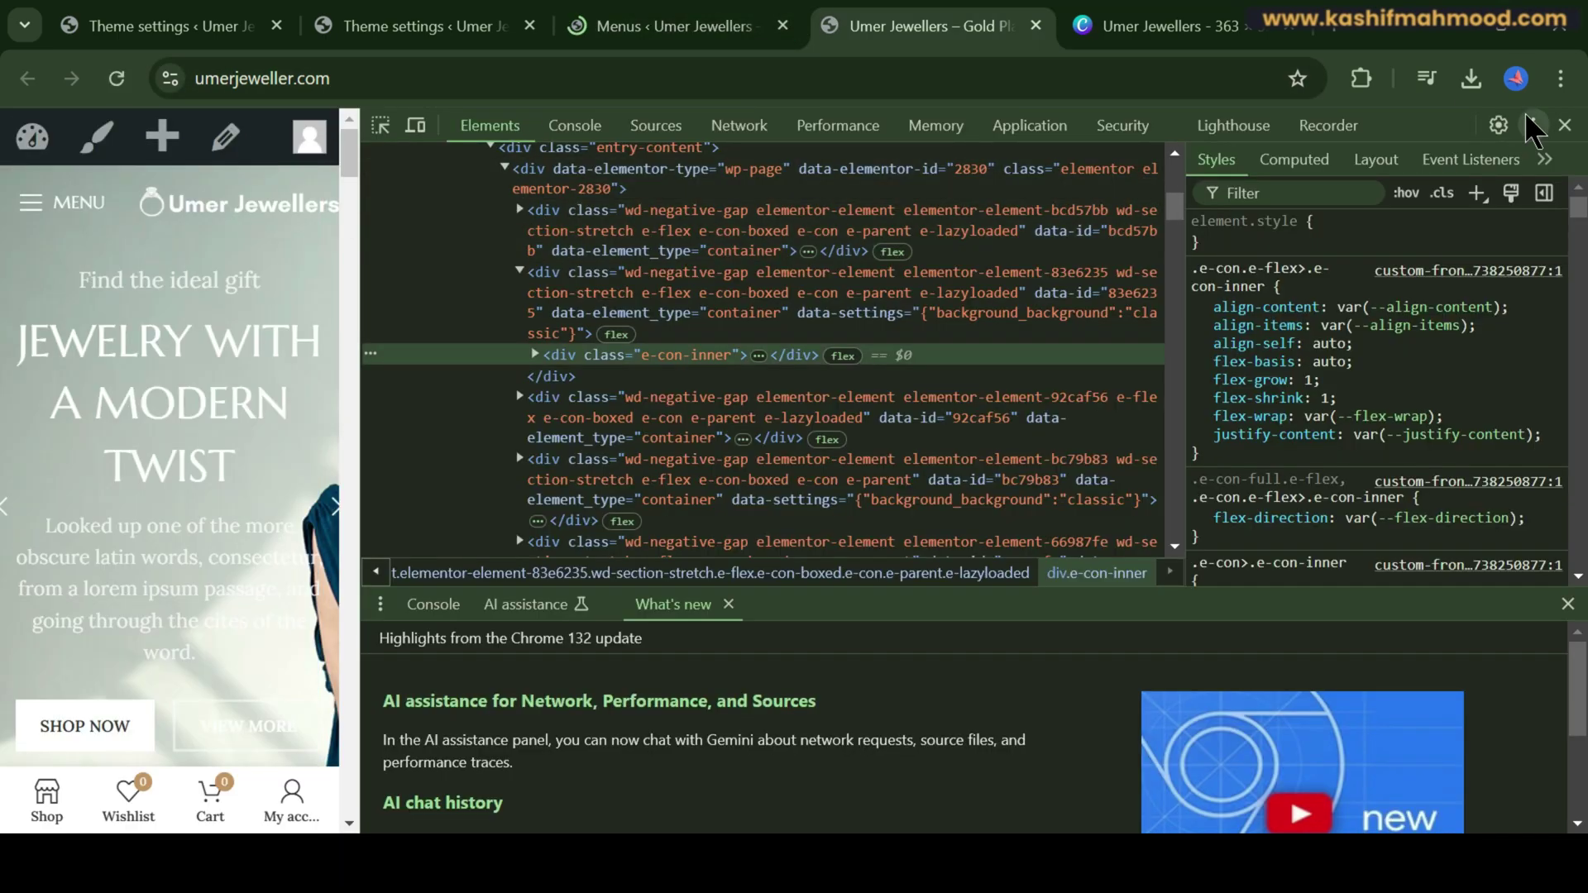
{"action": "left_click", "coordinate": [1565, 125]}
{"action": "left_click", "coordinate": [691, 25]}
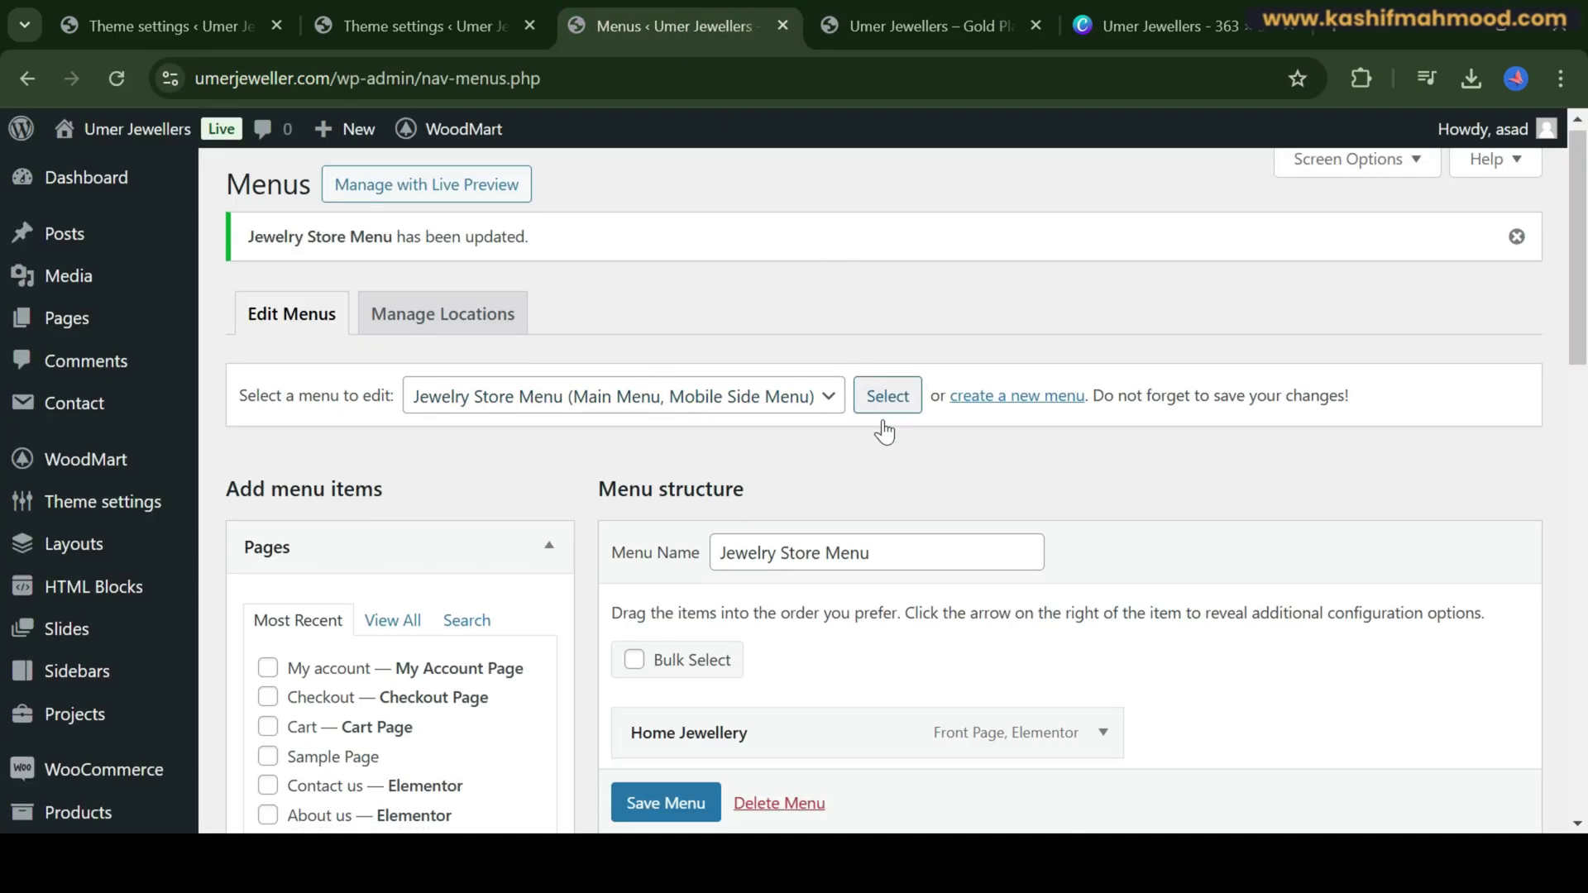
- Rename the Home Jewellery menu item to Home, move Shop with its sub items directly below it, and save the menu
{"action": "scroll", "coordinate": [607, 336], "scroll_direction": "down", "scroll_amount": 6}
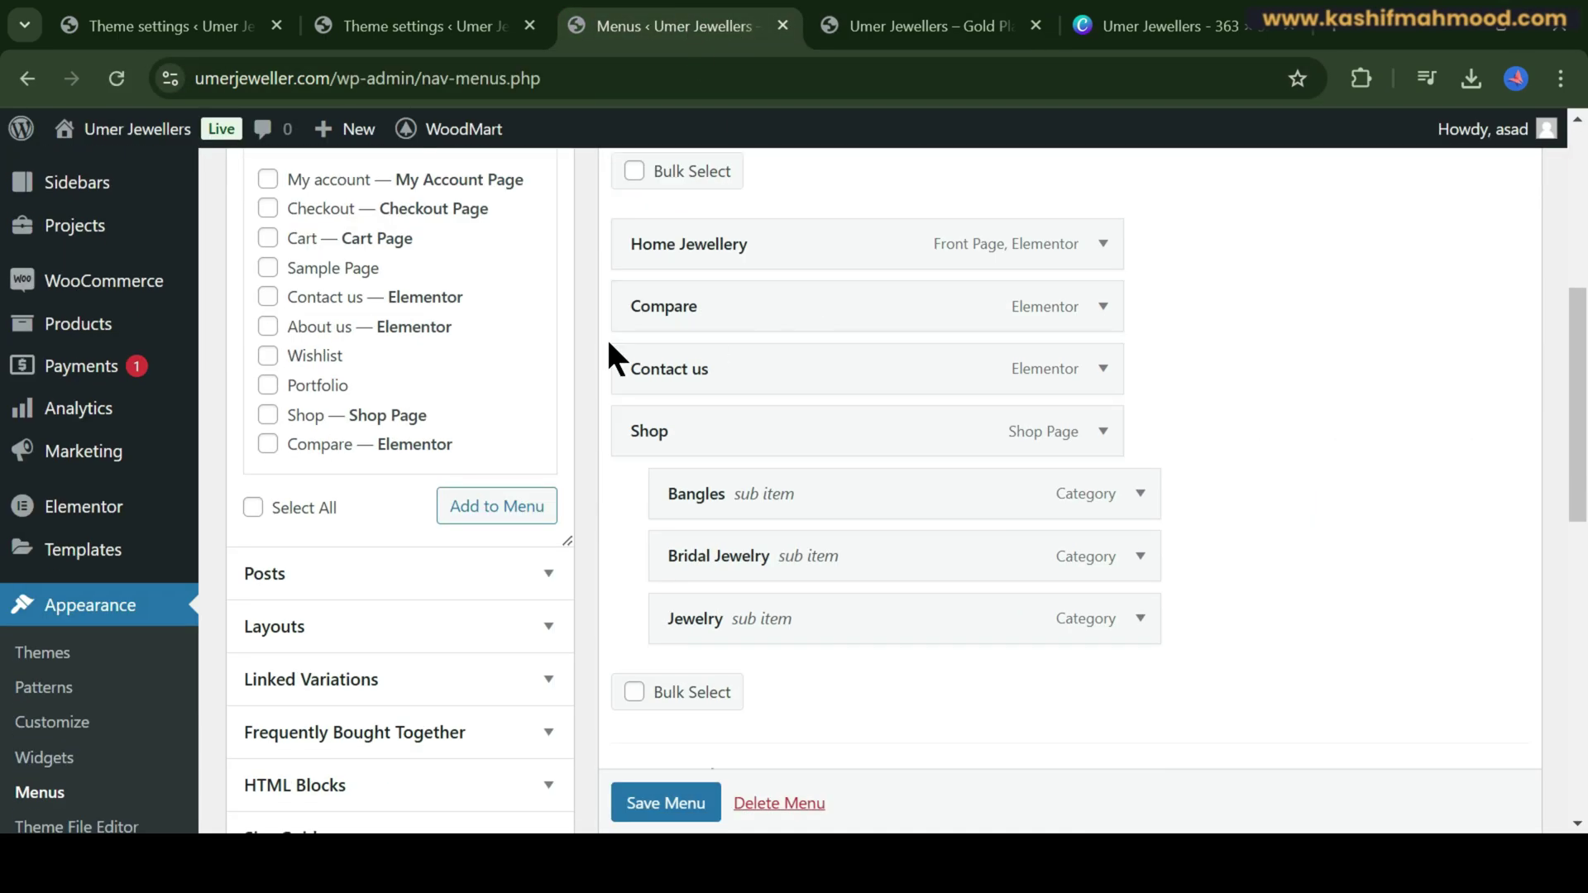
{"action": "left_click", "coordinate": [1104, 243]}
{"action": "double_click", "coordinate": [680, 339]}
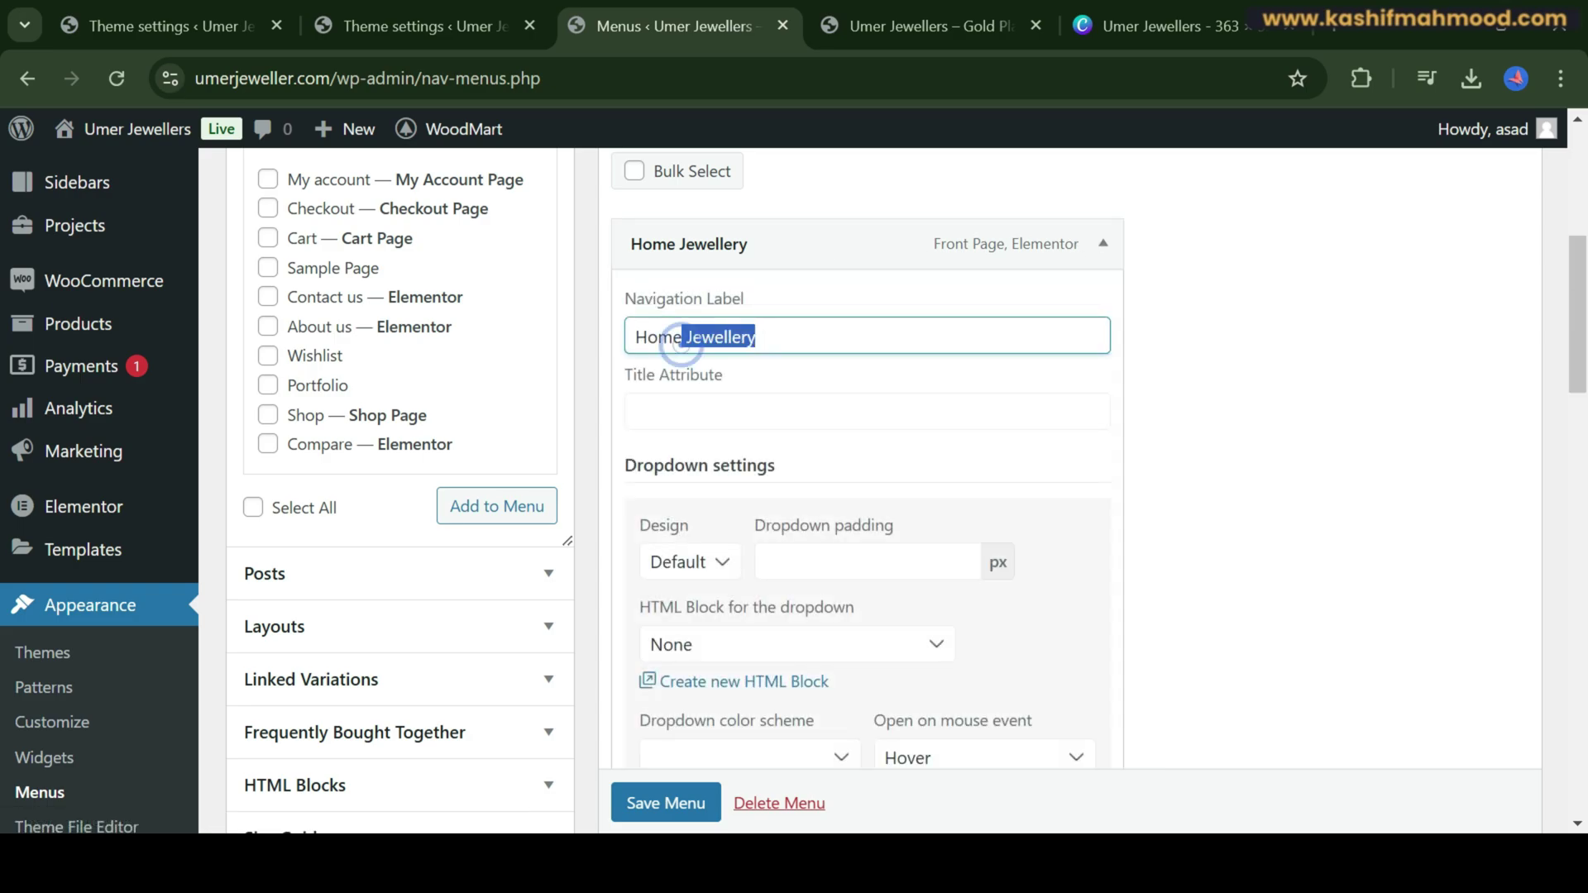
{"action": "key", "text": "BackSpace"}
{"action": "left_click", "coordinate": [1104, 246]}
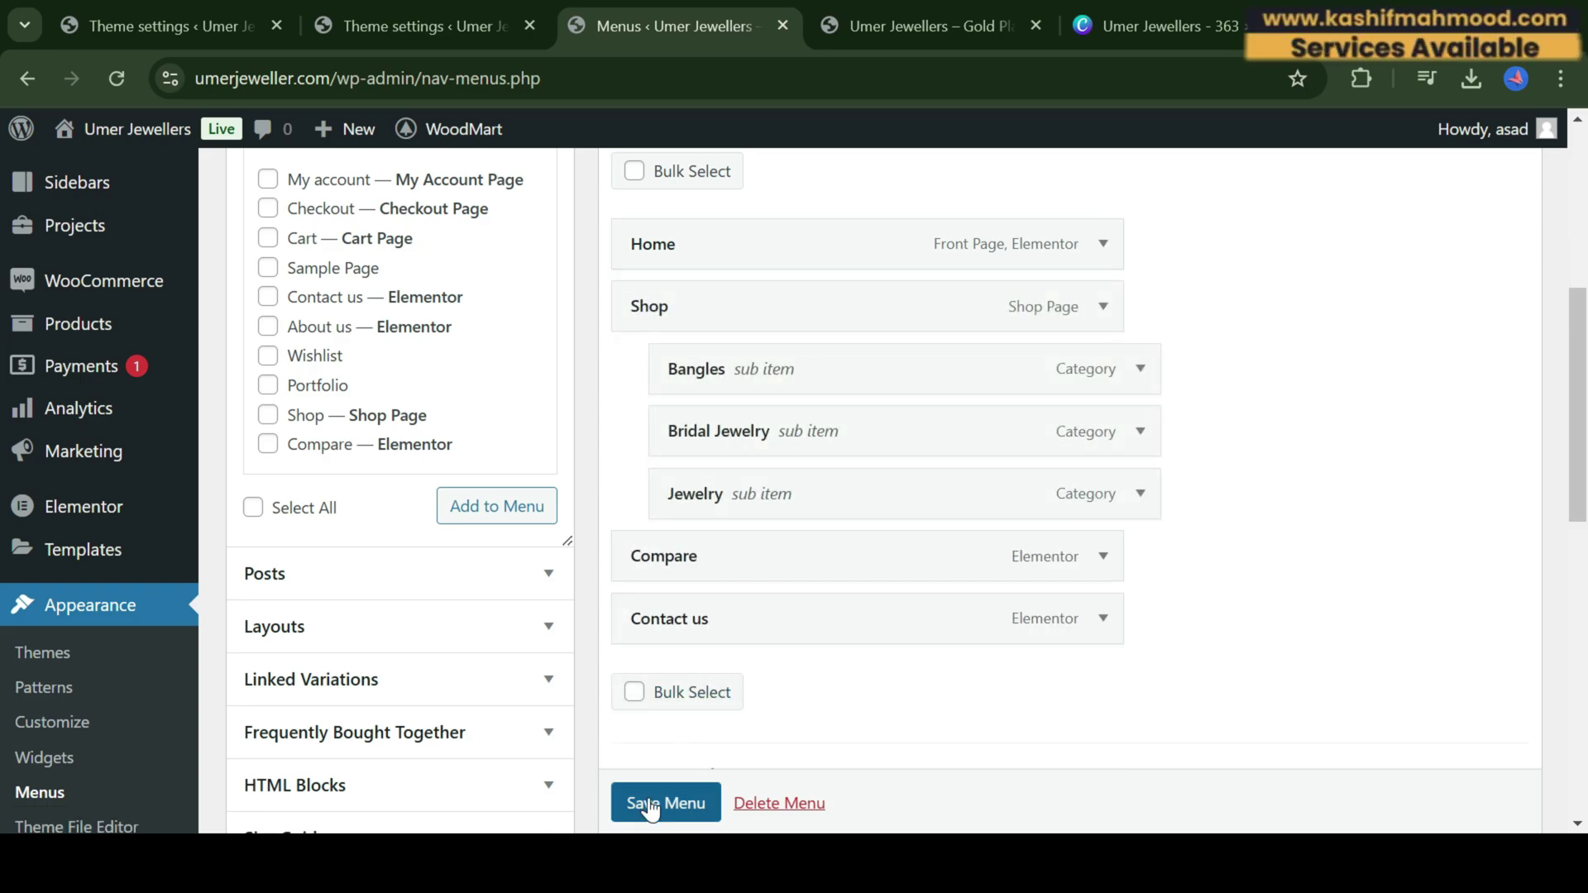
{"action": "scroll", "coordinate": [650, 808], "scroll_direction": "down", "scroll_amount": 1}
- Reload the storefront homepage and check the header navigation and the Shop submenu
{"action": "left_click", "coordinate": [926, 25]}
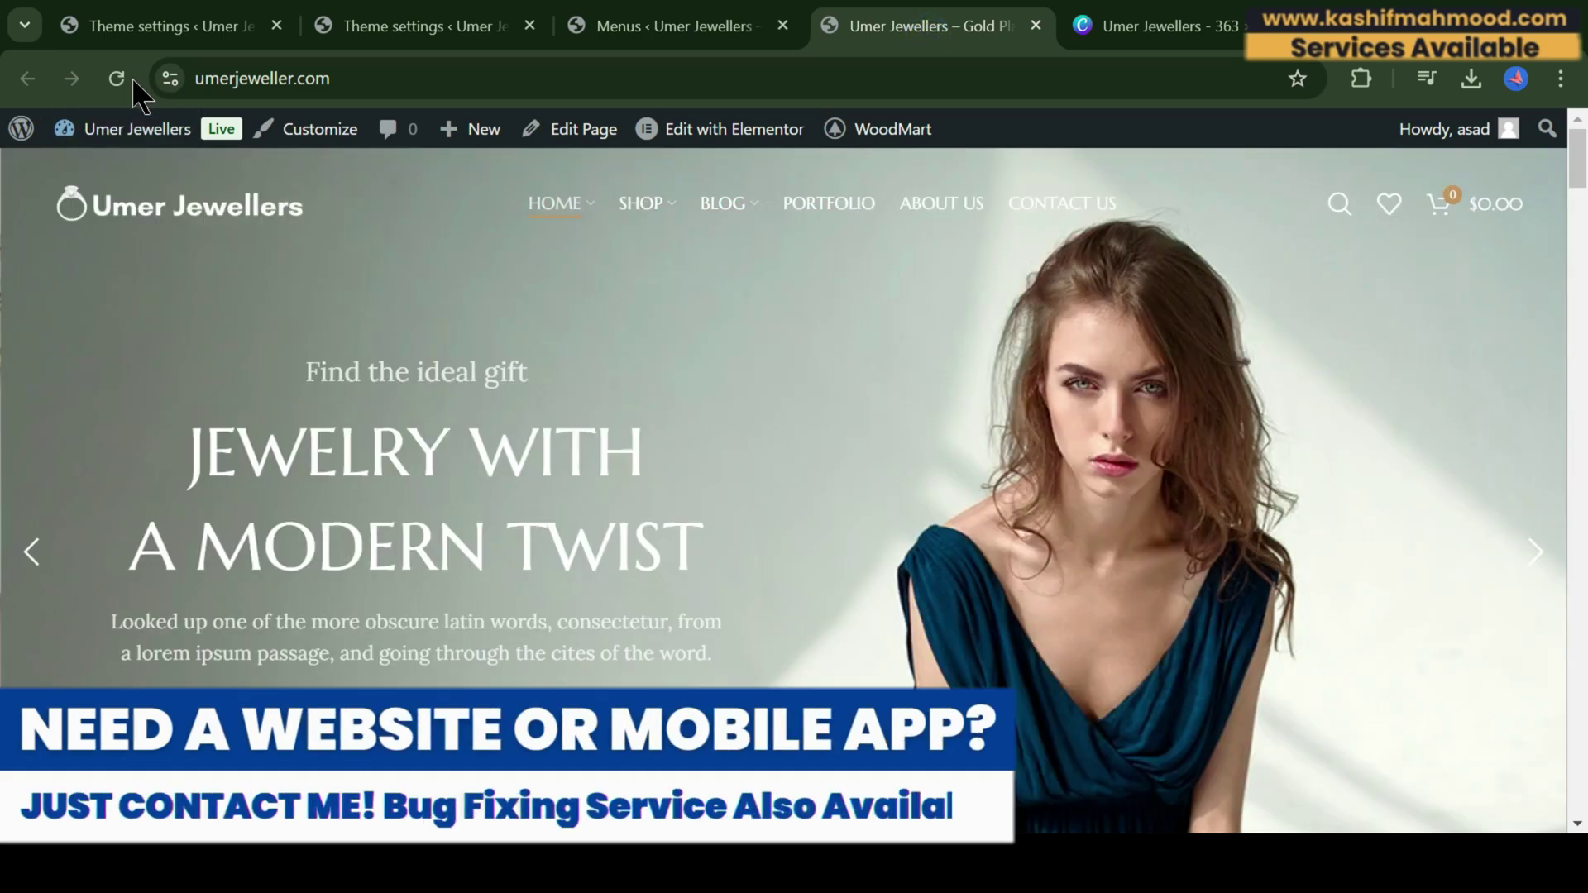
{"action": "left_click", "coordinate": [123, 85]}
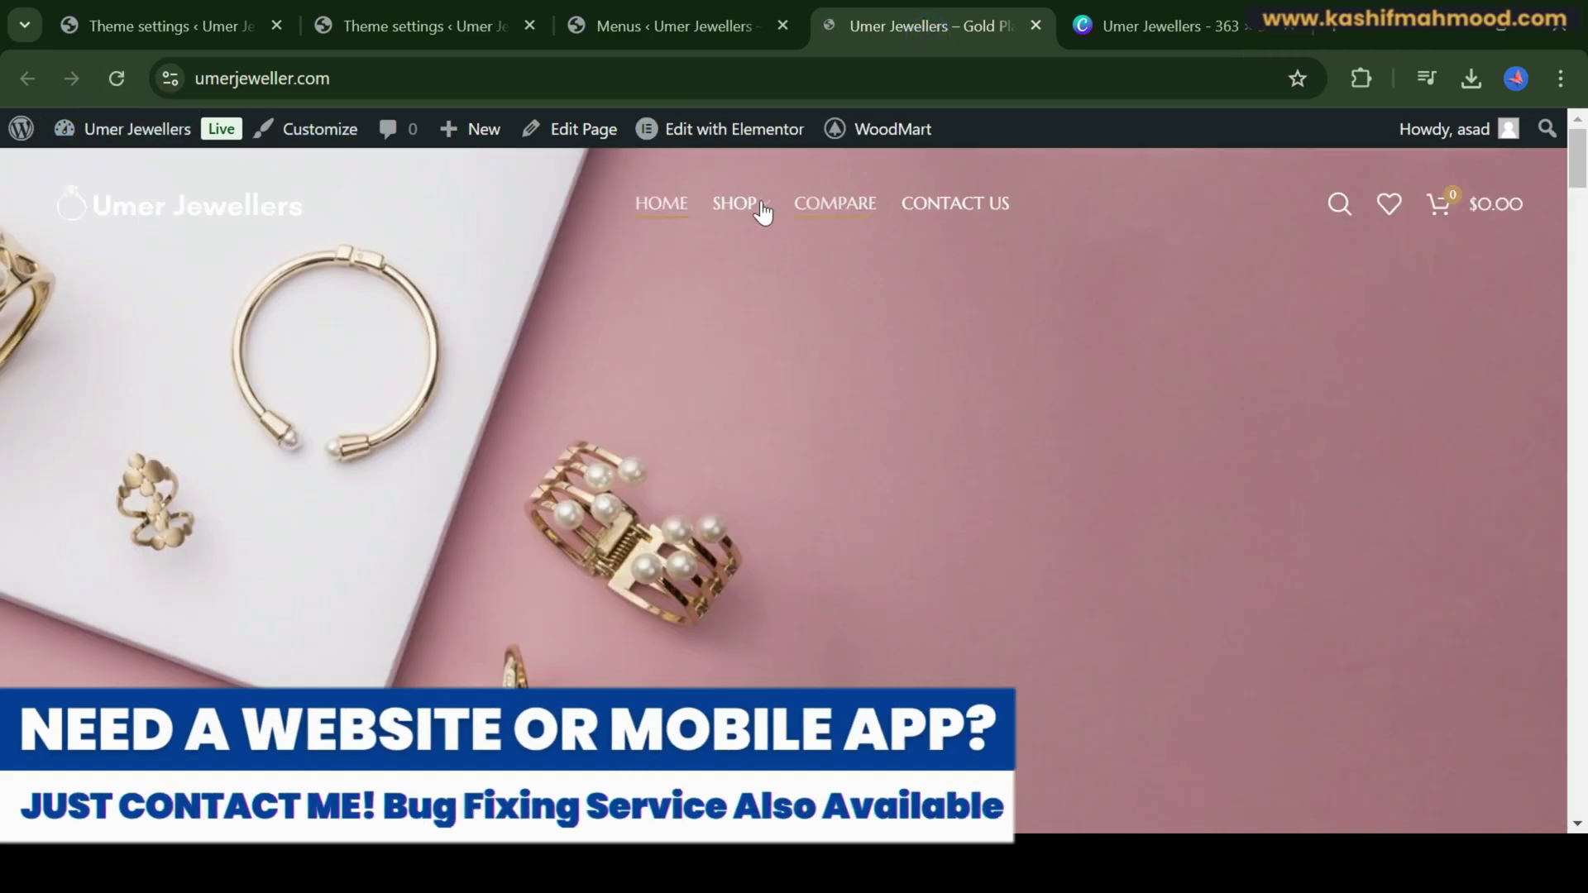
{"action": "mouse_move", "coordinate": [744, 205]}
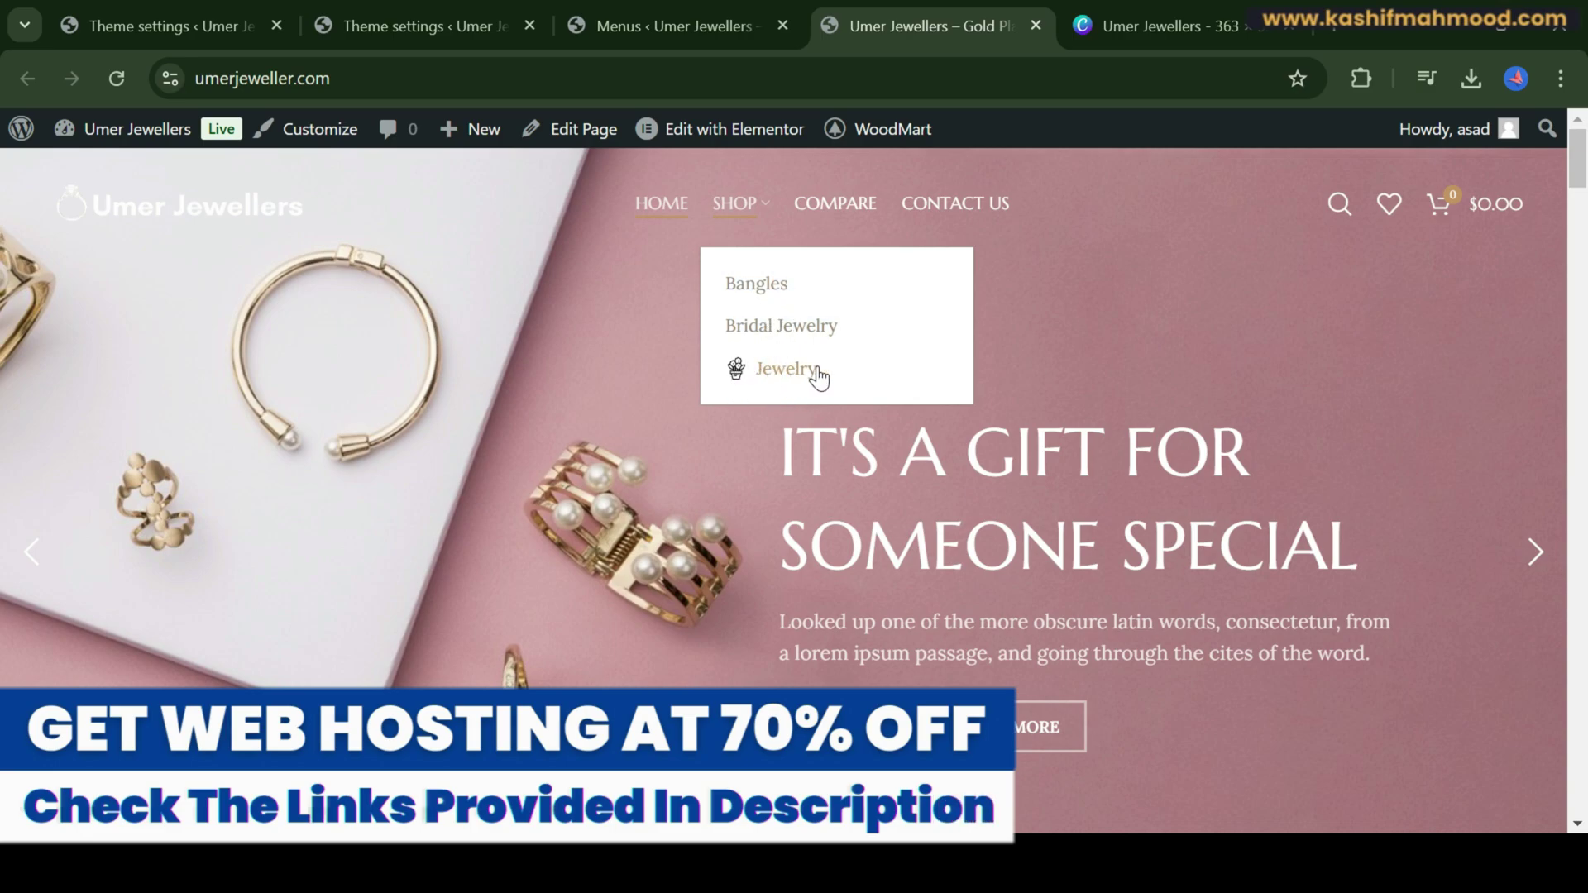
- Return to the menu editor in the site's admin area
{"action": "left_click", "coordinate": [708, 25]}
{"action": "scroll", "coordinate": [50, 612], "scroll_direction": "down", "scroll_amount": 5}
{"action": "mouse_move", "coordinate": [54, 630]}
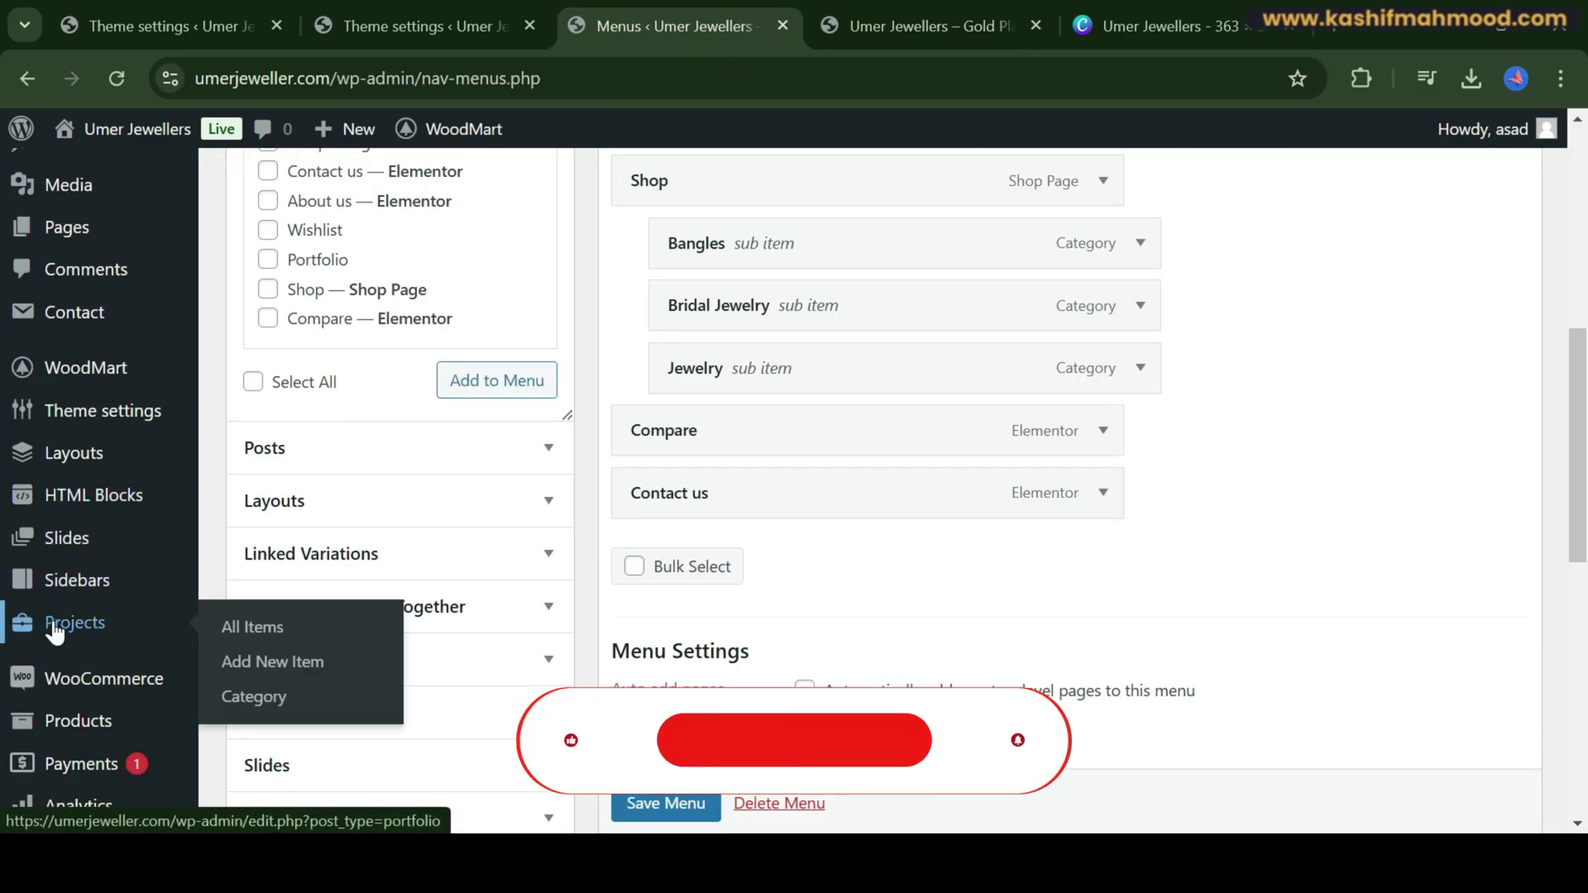